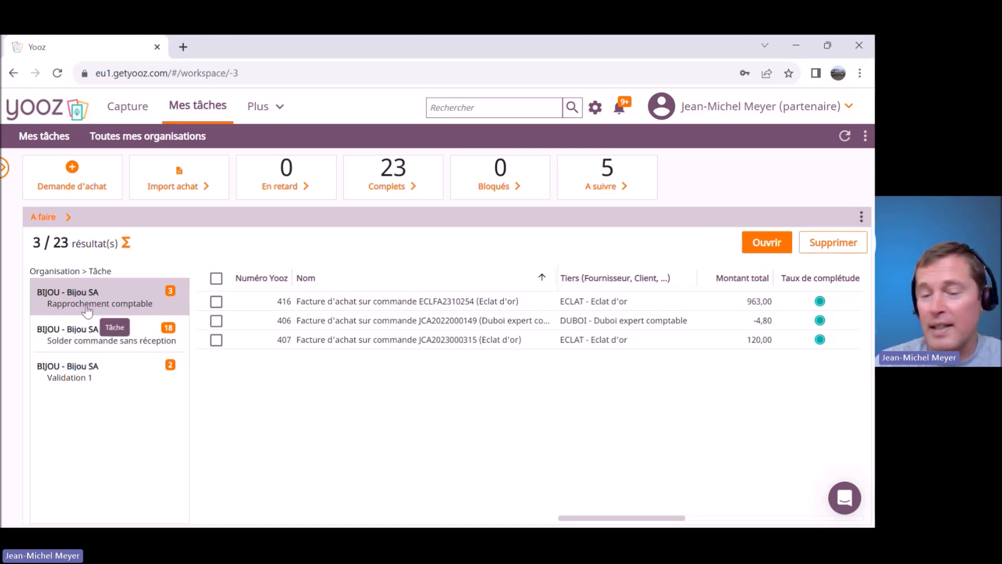
Step: Open the Eclat d'or purchase invoice ECLFA2310254 under Rapprochement comptable and check its date, document number and amounts against the PDF
click(345, 303)
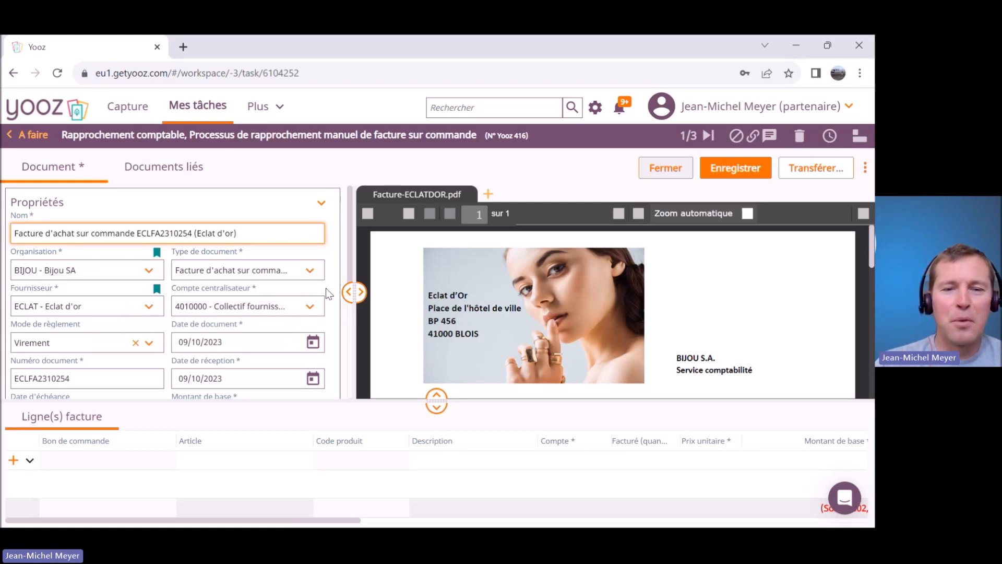
scroll(330, 285, down, 1)
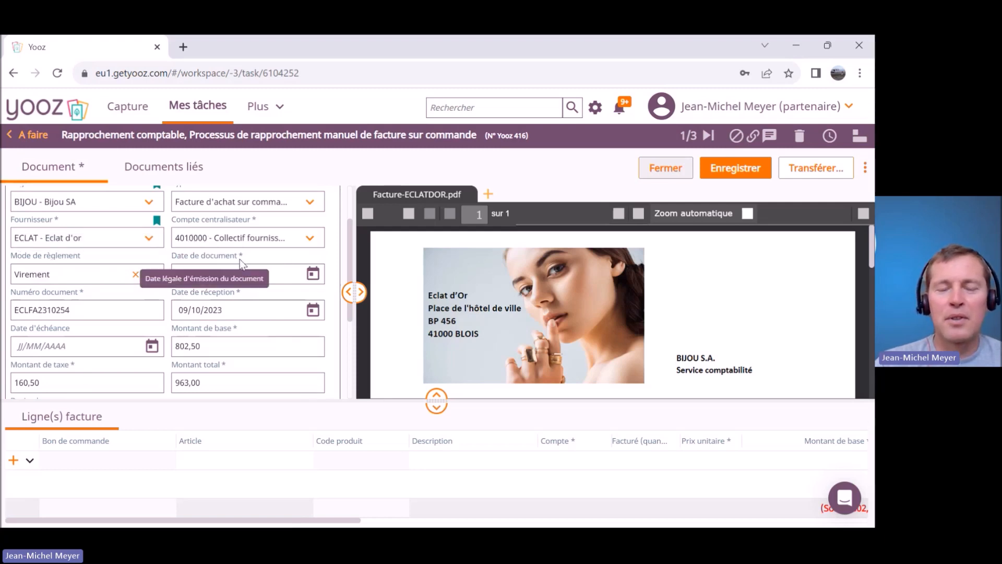
scroll(283, 264, down, 1)
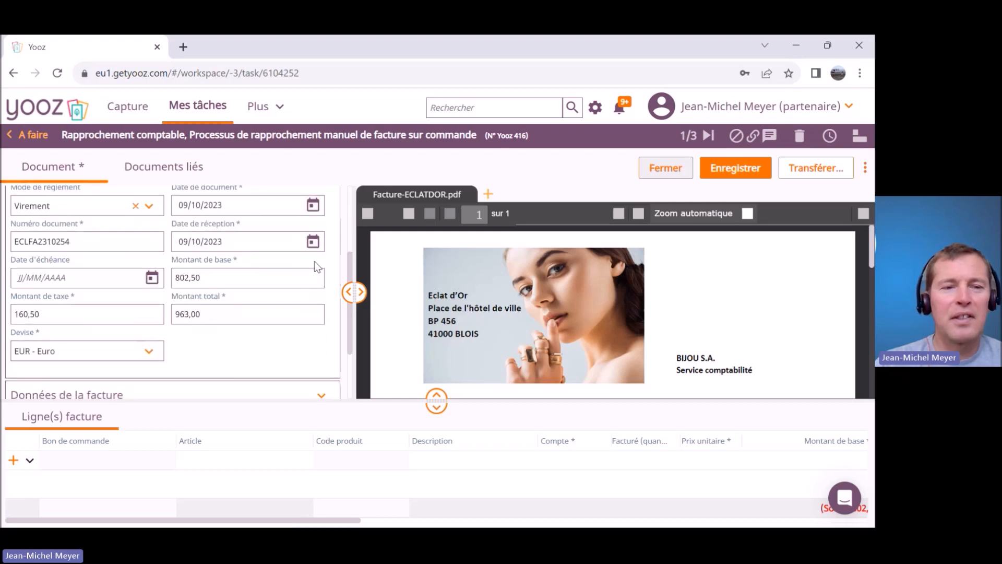
scroll(210, 282, up, 1)
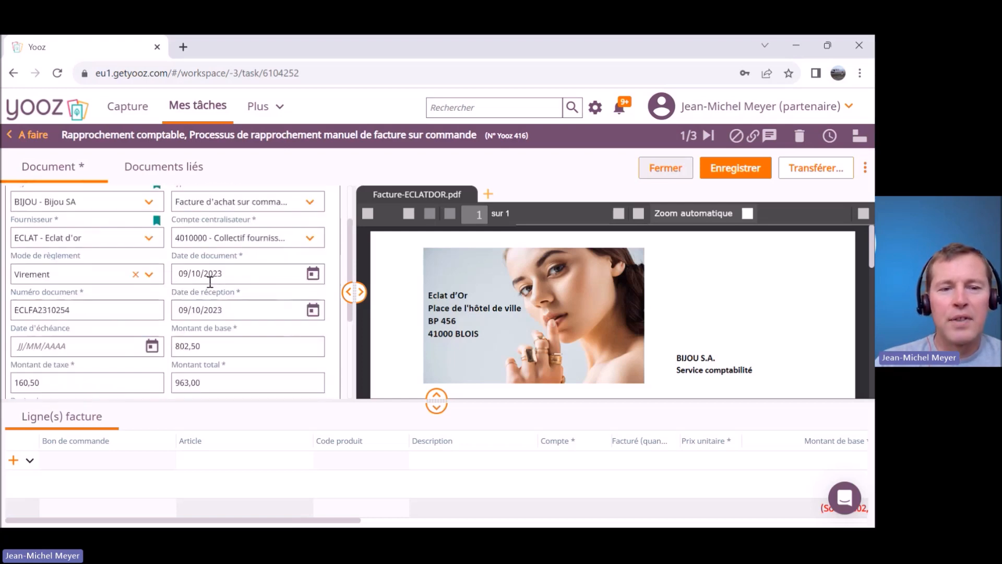
click(201, 274)
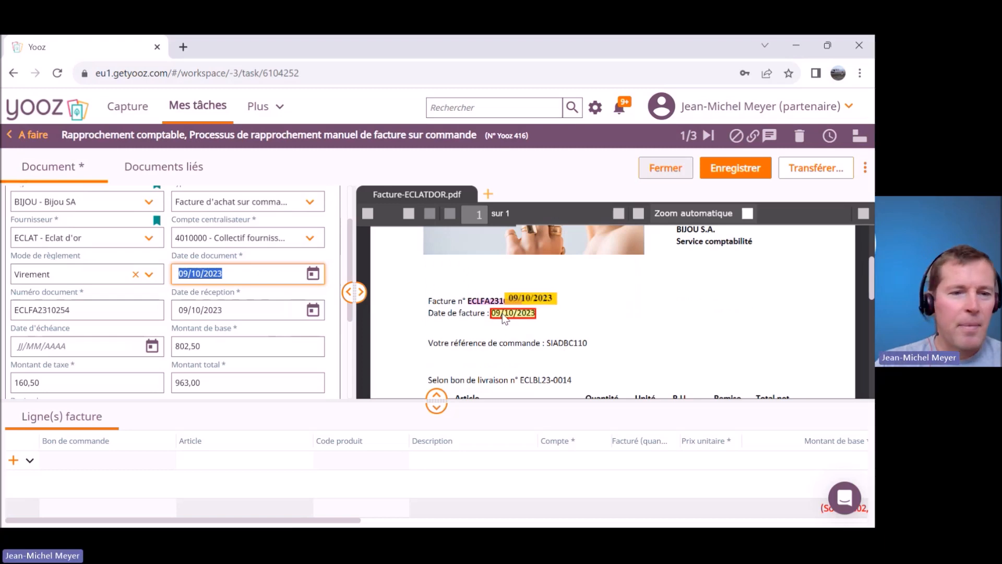
click(39, 310)
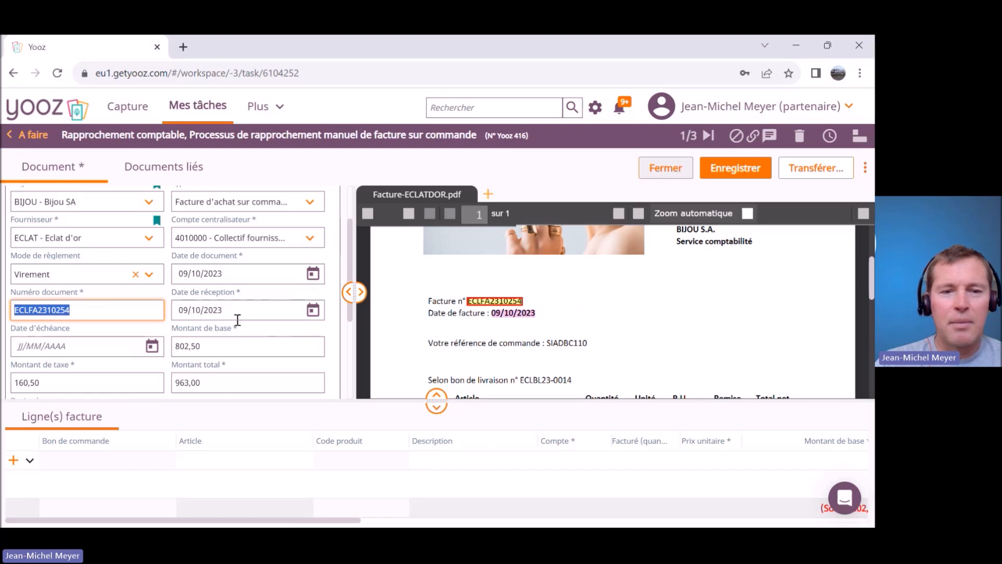
scroll(200, 349, down, 2)
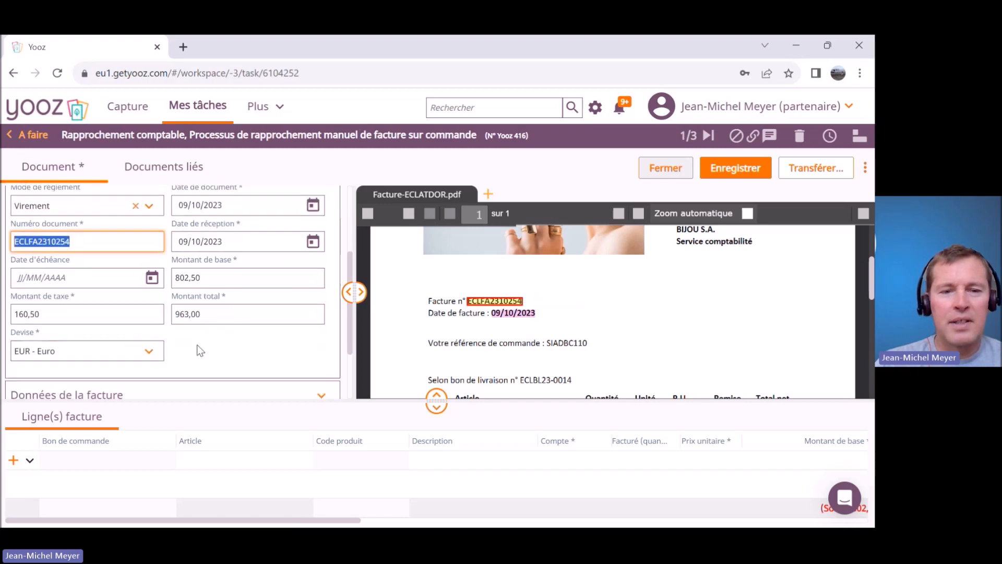
click(186, 315)
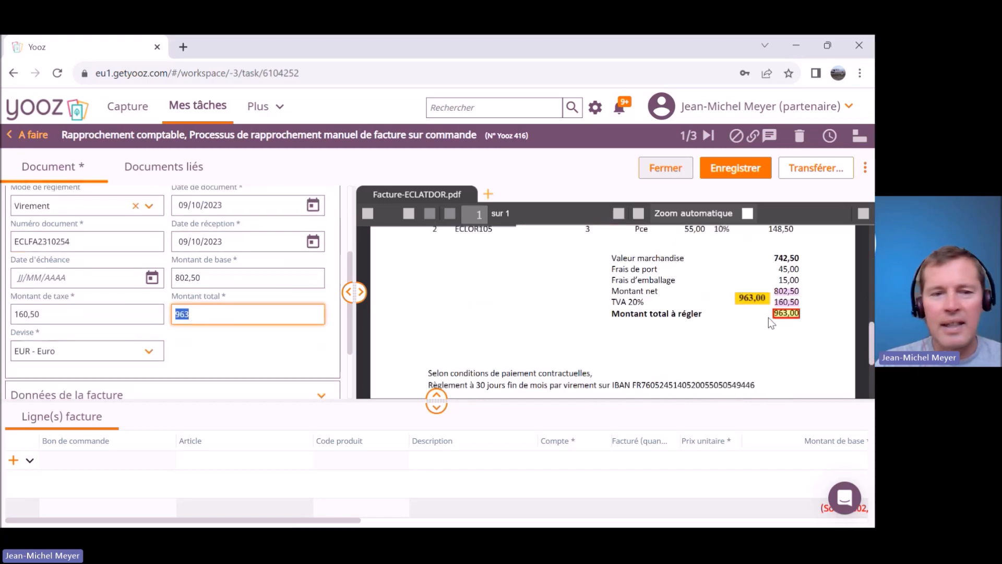
click(32, 314)
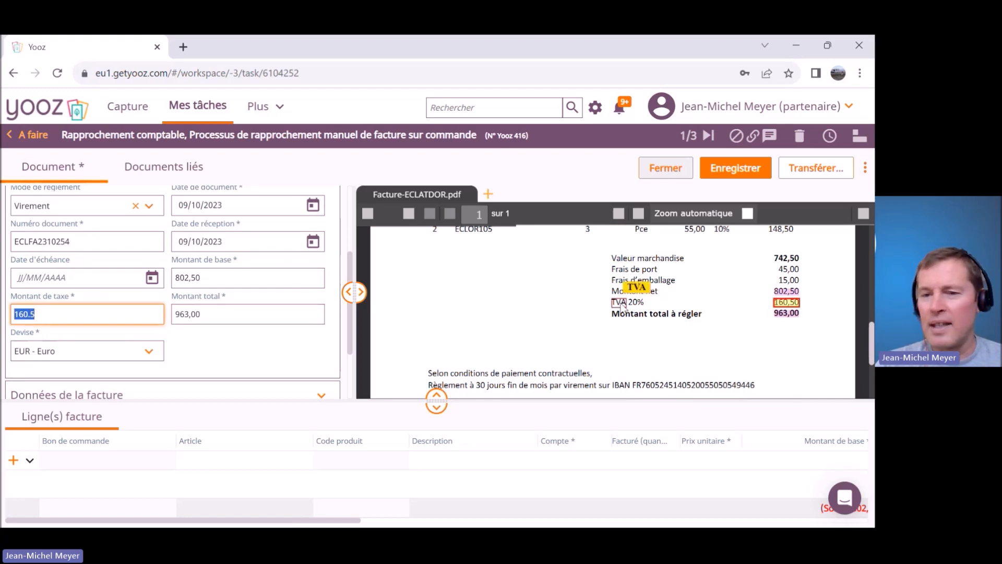
click(193, 276)
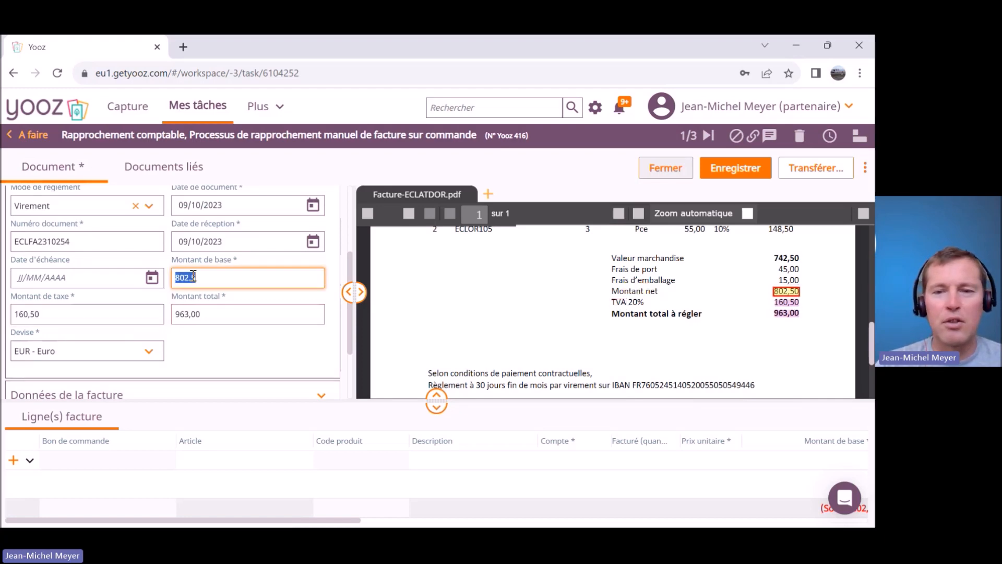
Step: Examine the order reference and the two delivery notes' article lines in the invoice PDF, and close the invoice
mouse_move(787, 295)
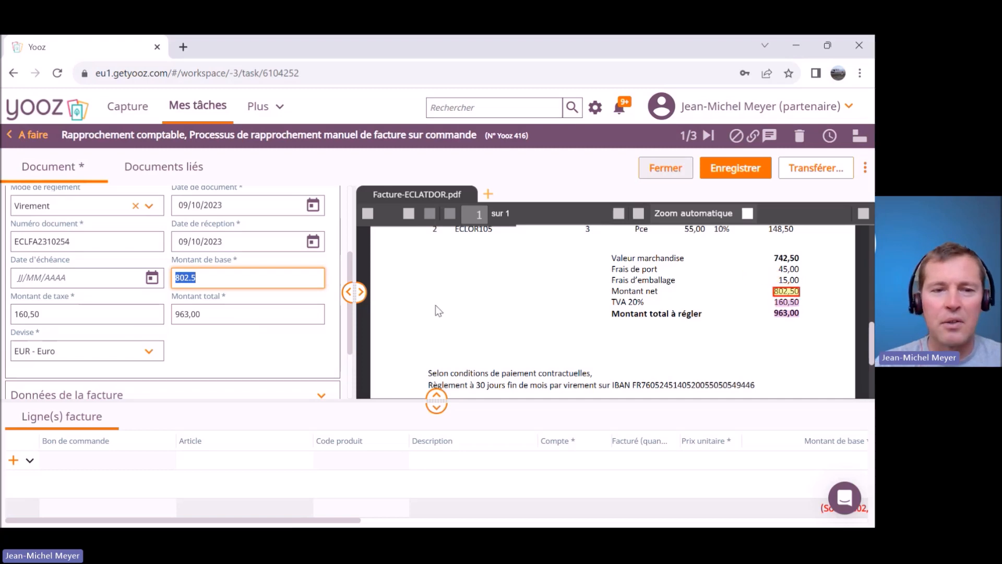
scroll(496, 320, up, 5)
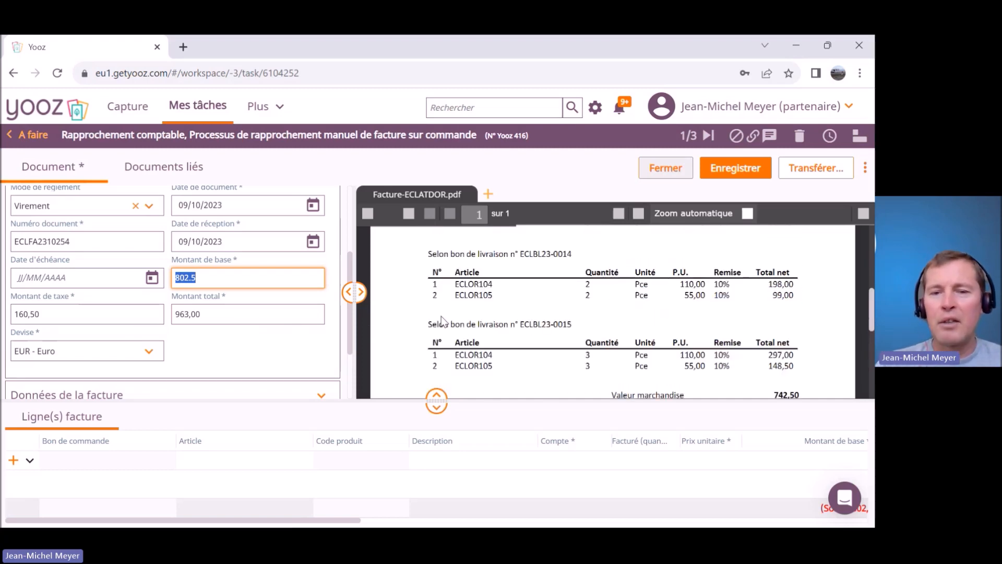
mouse_move(568, 289)
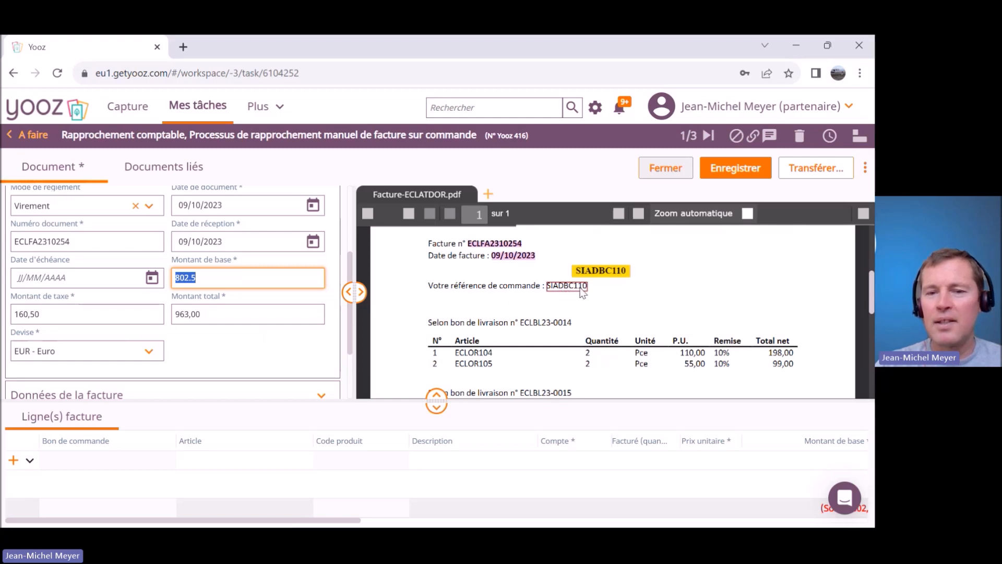
scroll(582, 292, down, 3)
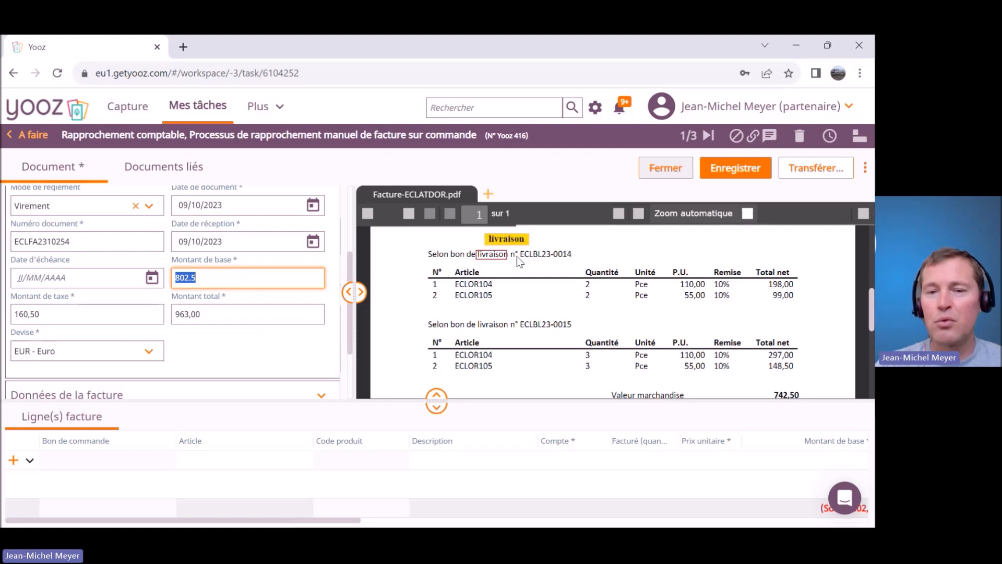
mouse_move(553, 256)
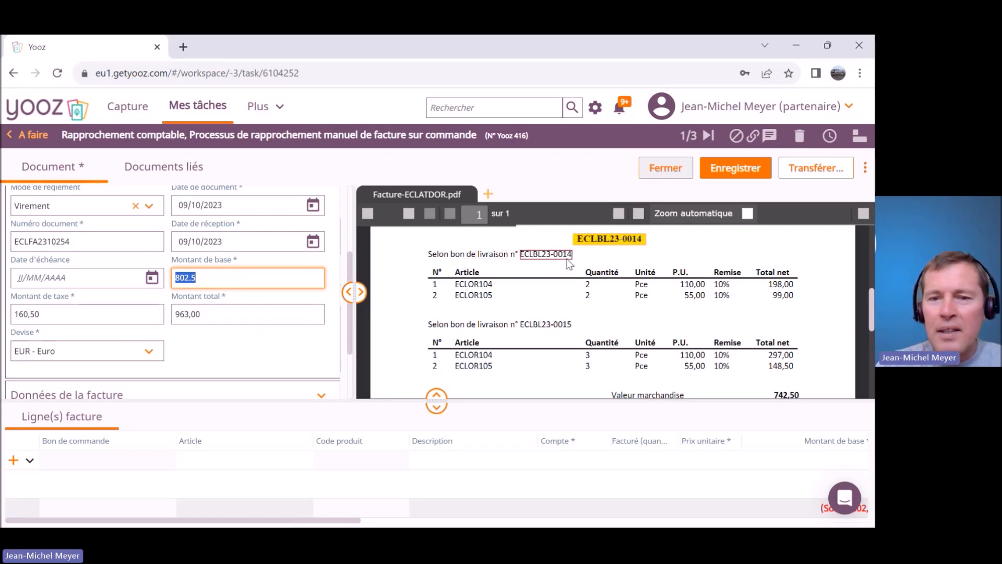
mouse_move(541, 330)
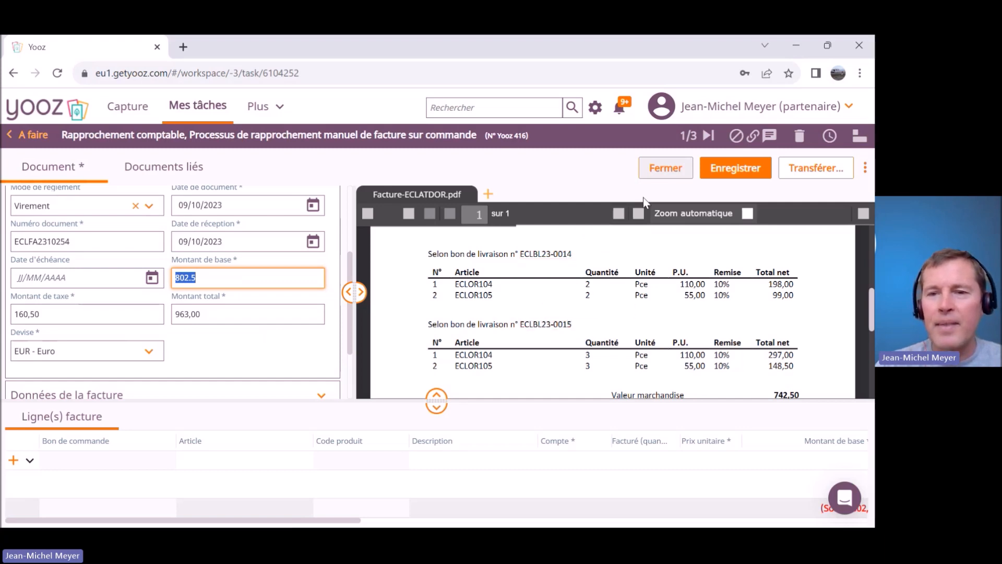
click(664, 180)
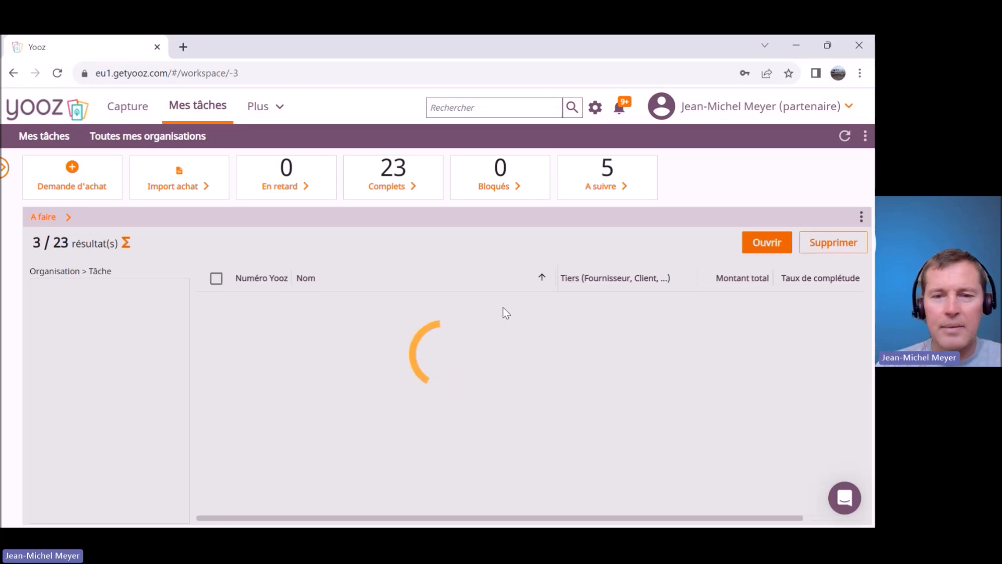
Step: Switch to Sage 100, widen the Référence column of the purchase order list and open the Eclat d'or order dated 091023
key(alt+Tab)
key(Tab)
key(Tab)
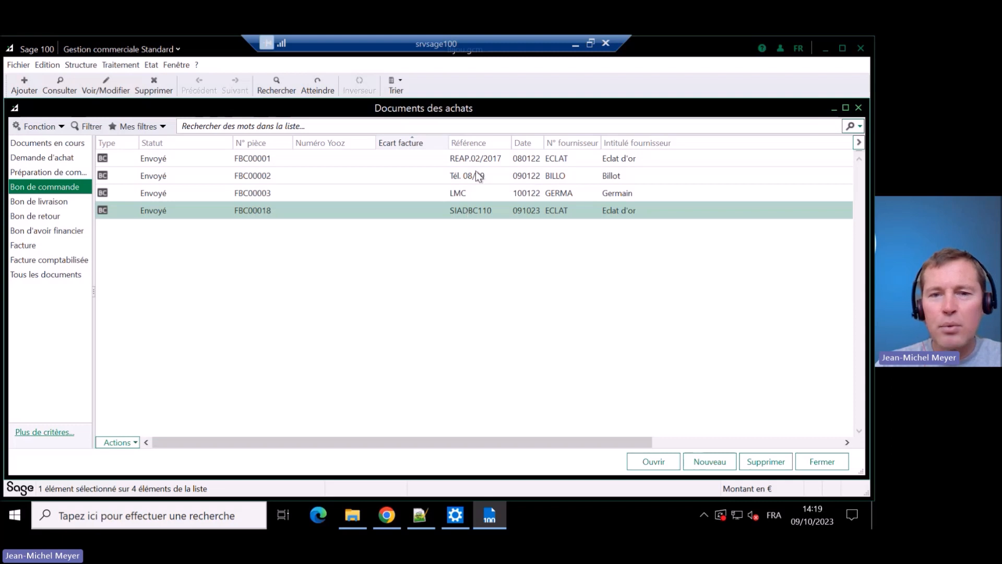
drag(514, 143, 557, 142)
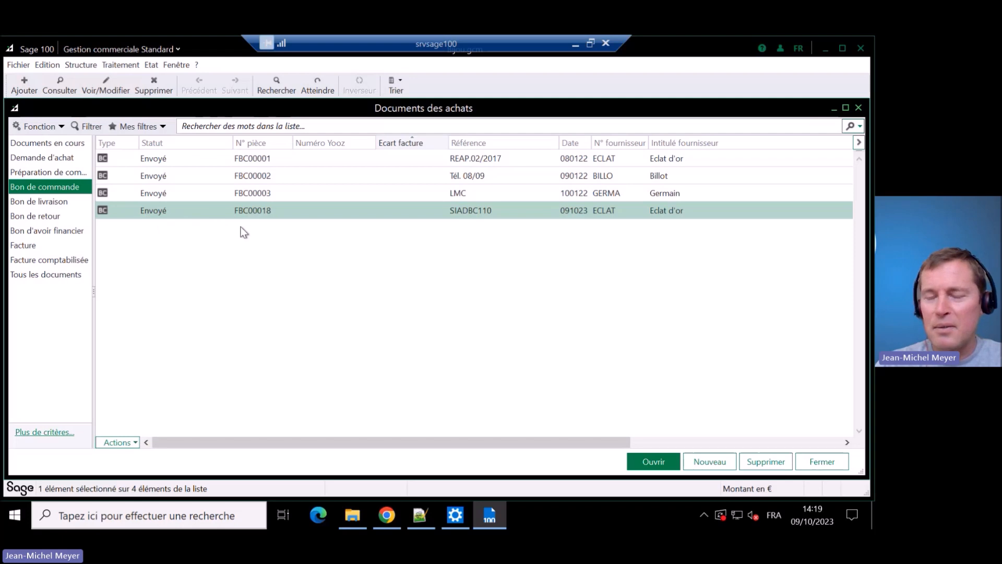
click(164, 210)
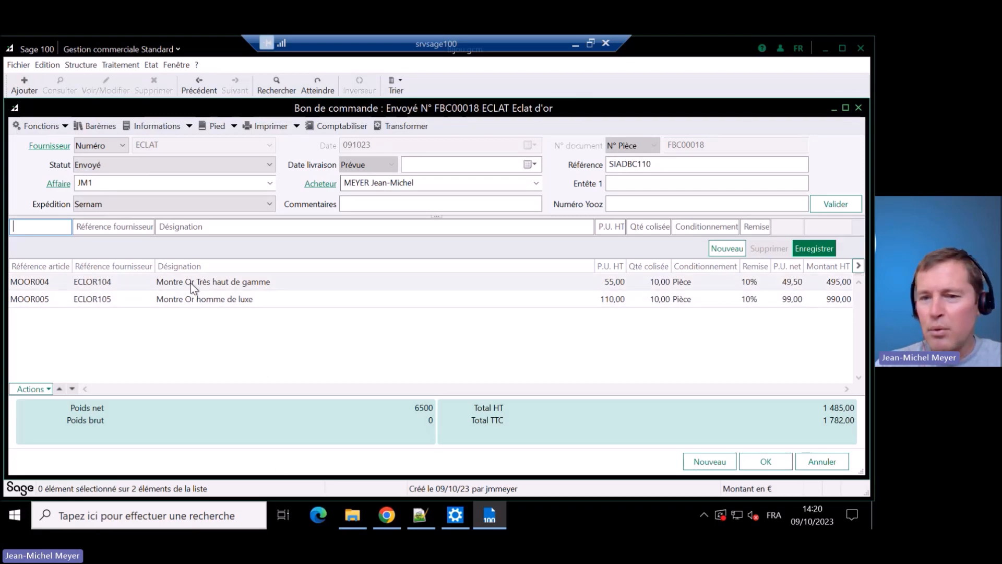
Step: Check the order's two watch lines and transform the purchase order into a Bon de livraison with status Réceptionné
click(658, 283)
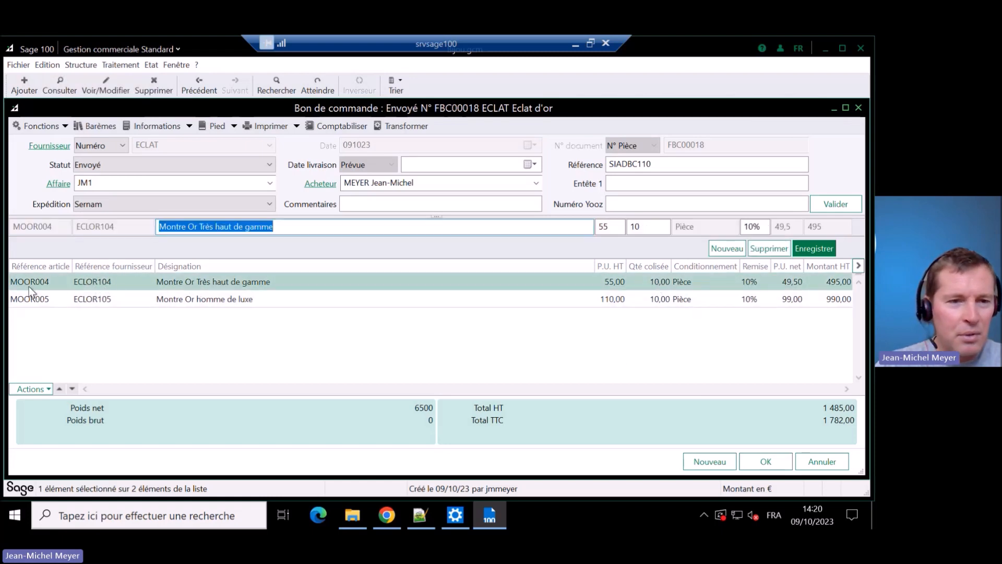
click(663, 298)
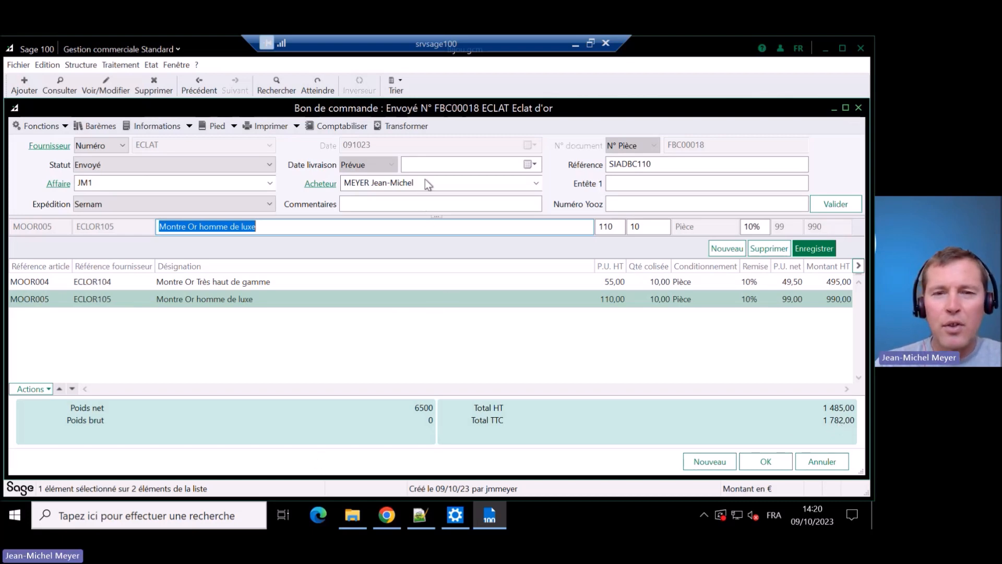
click(396, 127)
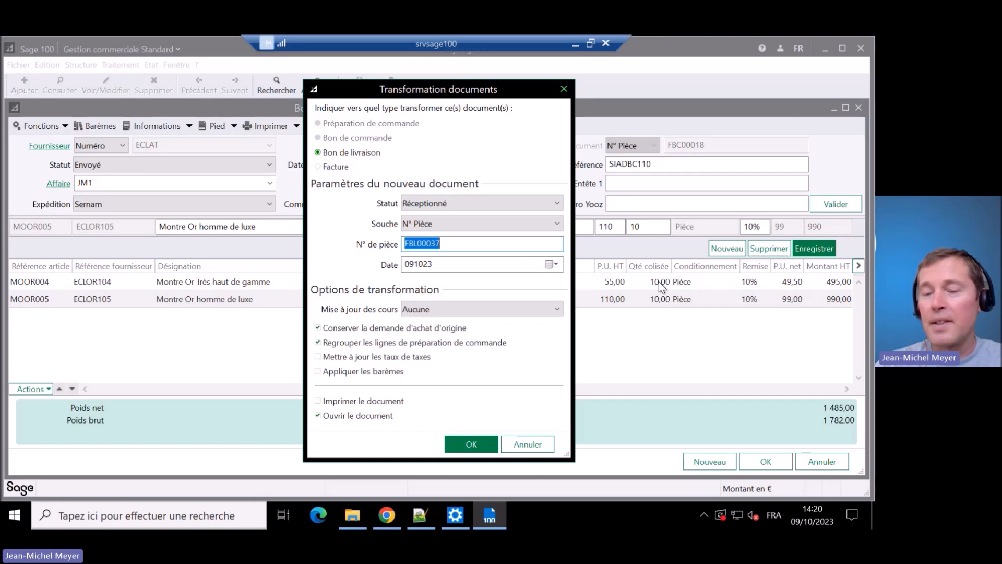
click(471, 444)
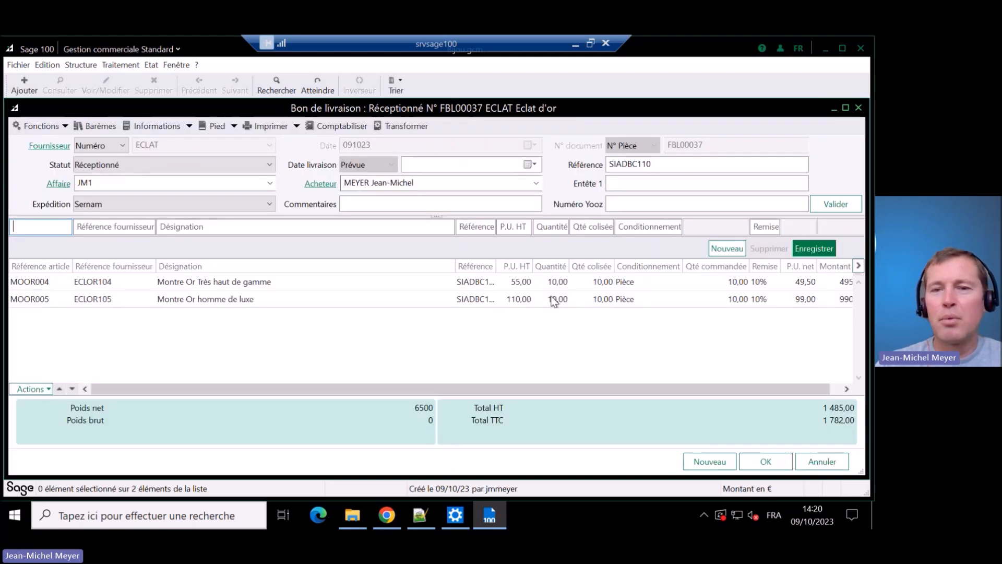
Step: Replace the delivery note's Référence with ECLBL23-004
click(663, 166)
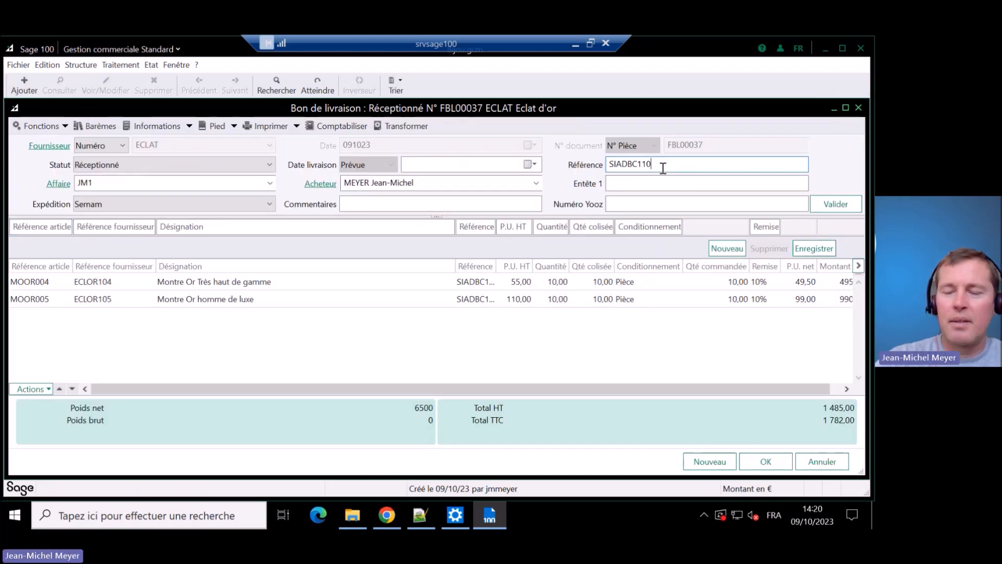
key(BackSpace)
key(BackSpace)
key(BackSpace)
key(BackSpace)
key(BackSpace)
key(BackSpace)
key(BackSpace)
key(BackSpace)
text(ECLBL23-004)
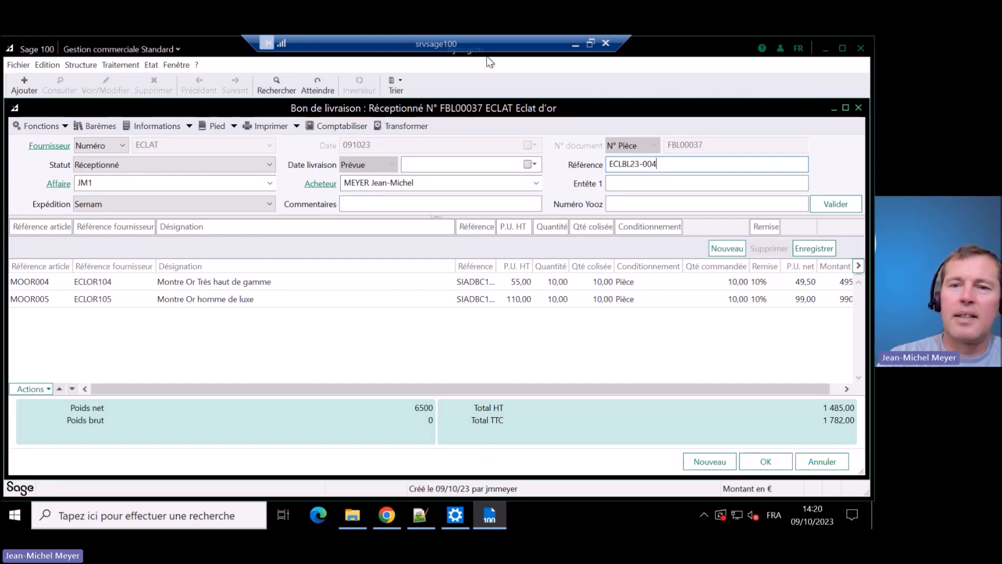
Step: Check the first delivery note's number and quantities on the Eclat d'or invoice in Yooz, and correct the Sage delivery note's Référence to ECLBL23-0014
click(575, 44)
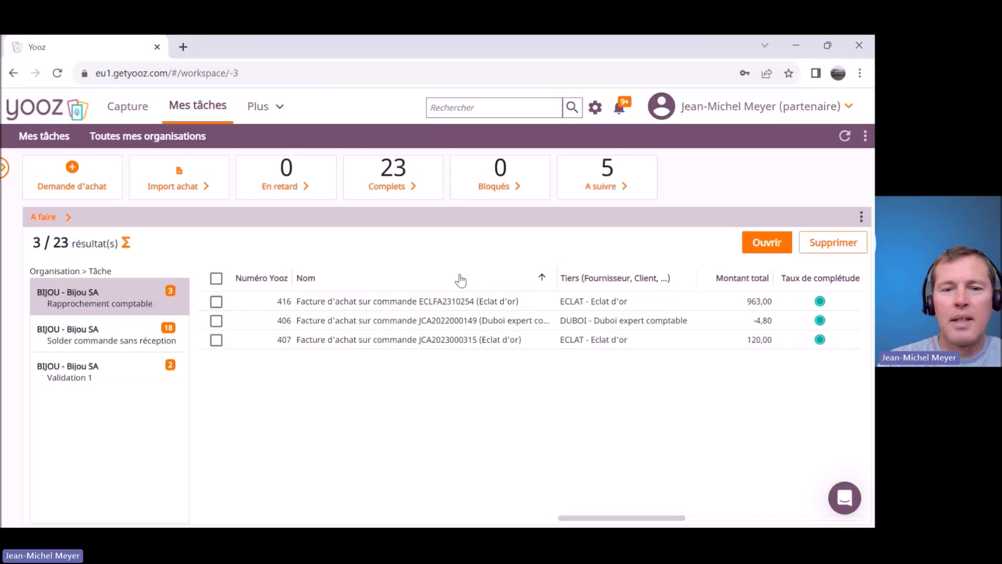
double_click(424, 302)
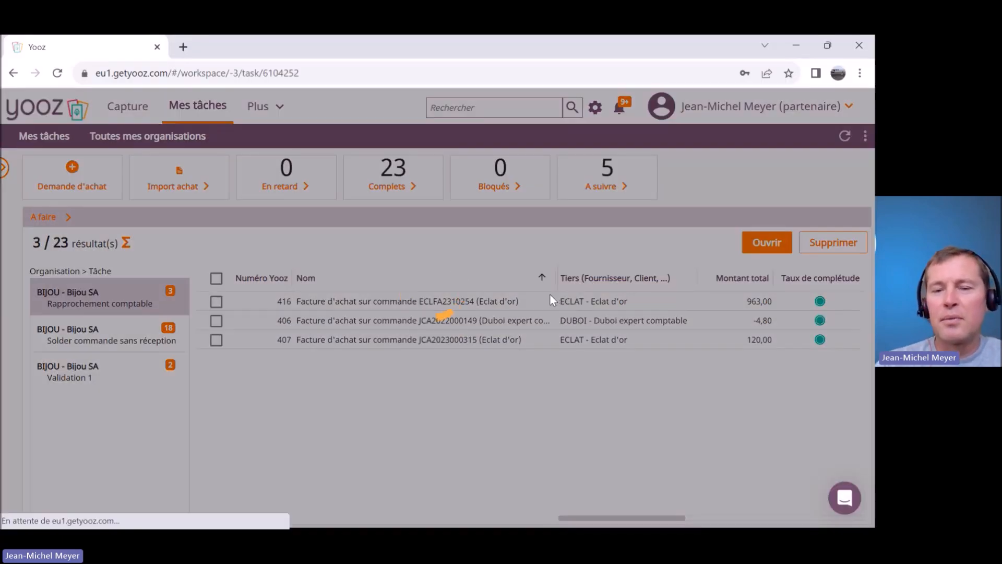
scroll(556, 325, down, 5)
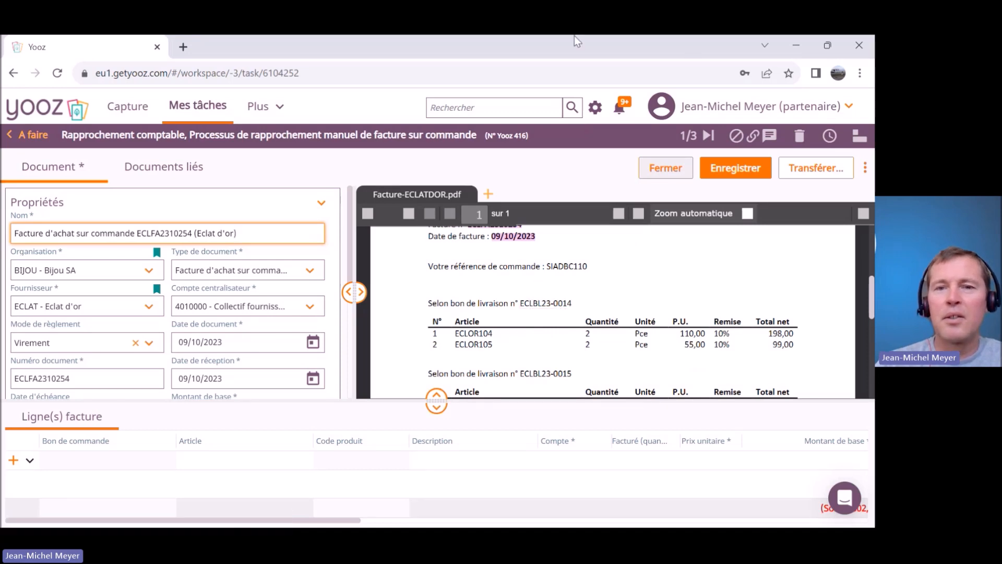
key(alt+Tab)
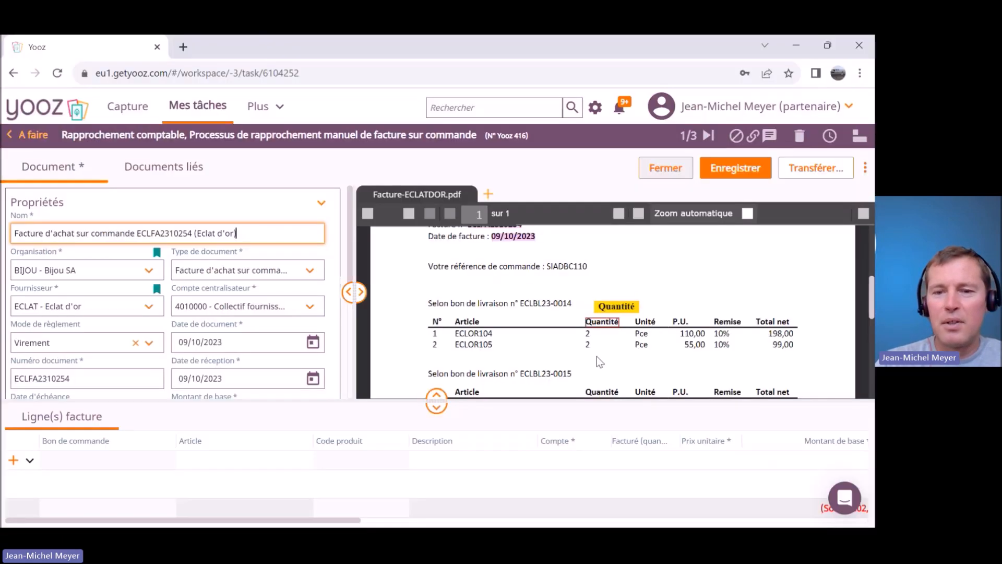
click(575, 45)
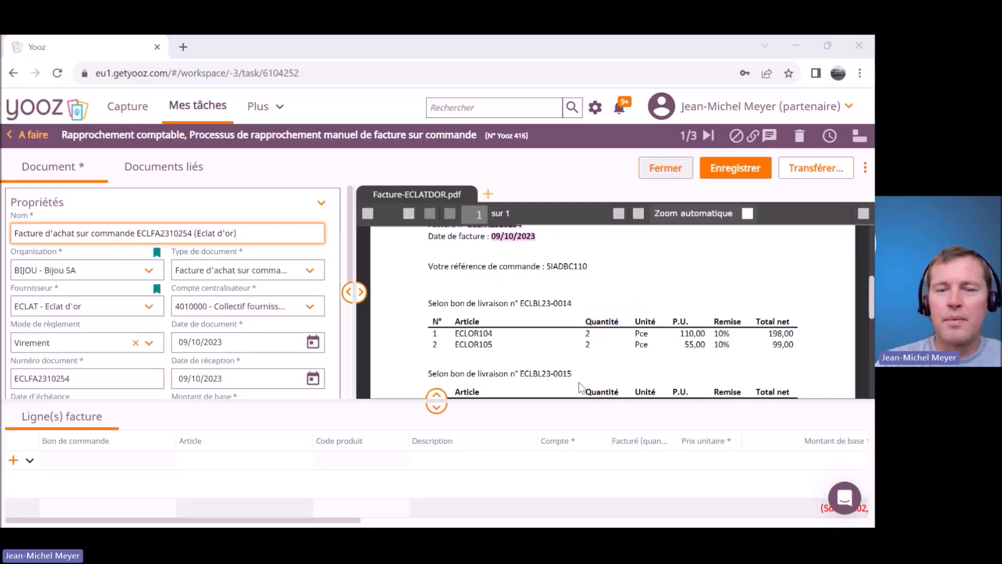
Step: Back in Sage 100, try to set the MOOR004 line's quantity to 2 and carry the modified reference over to all delivery note lines
key(alt+Tab)
click(202, 285)
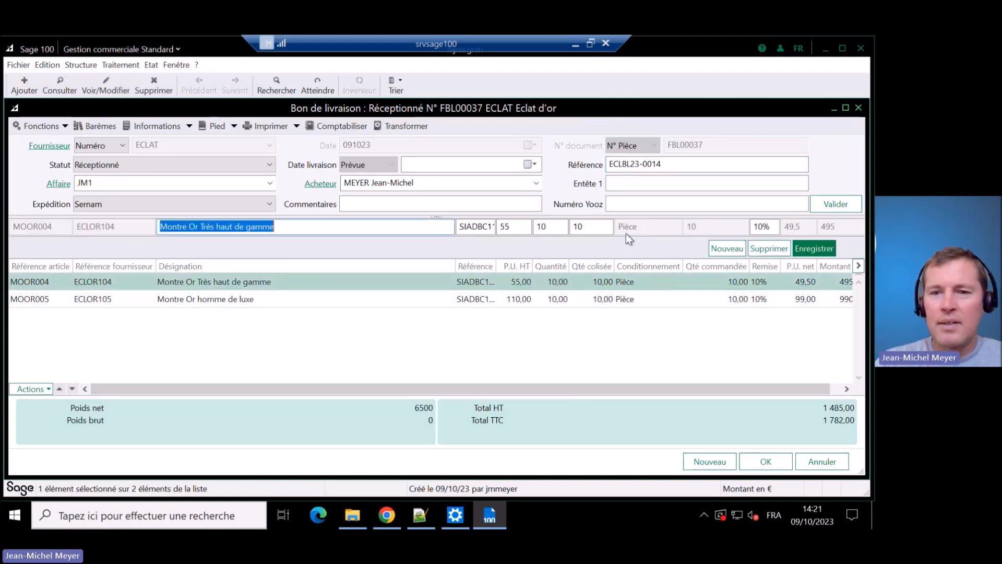
click(551, 226)
key(BackSpace)
key(BackSpace)
text(2)
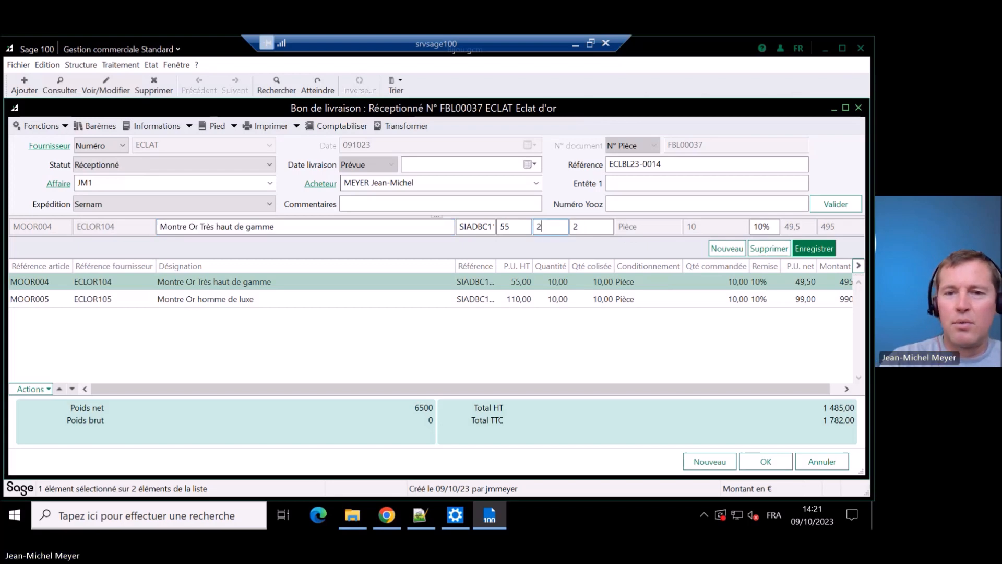
key(Return)
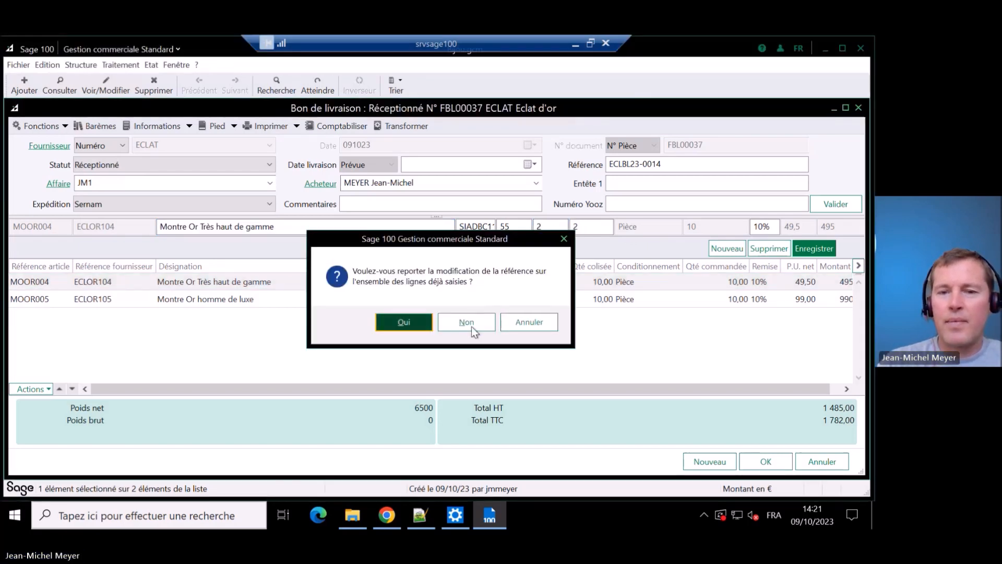
click(472, 326)
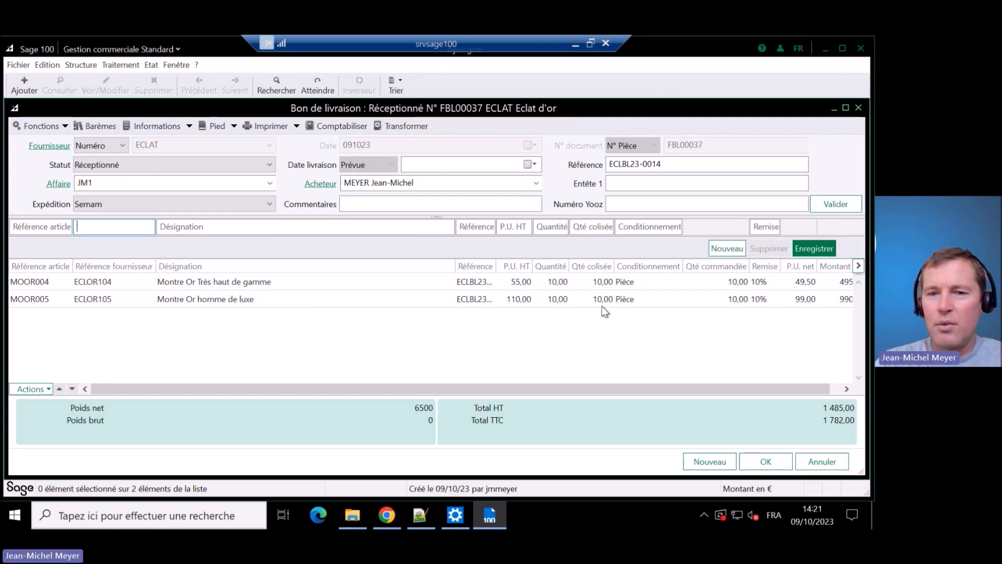
Step: Set the MOOR005 line's quantity to 2 on the delivery note and regenerate the original order line
click(190, 297)
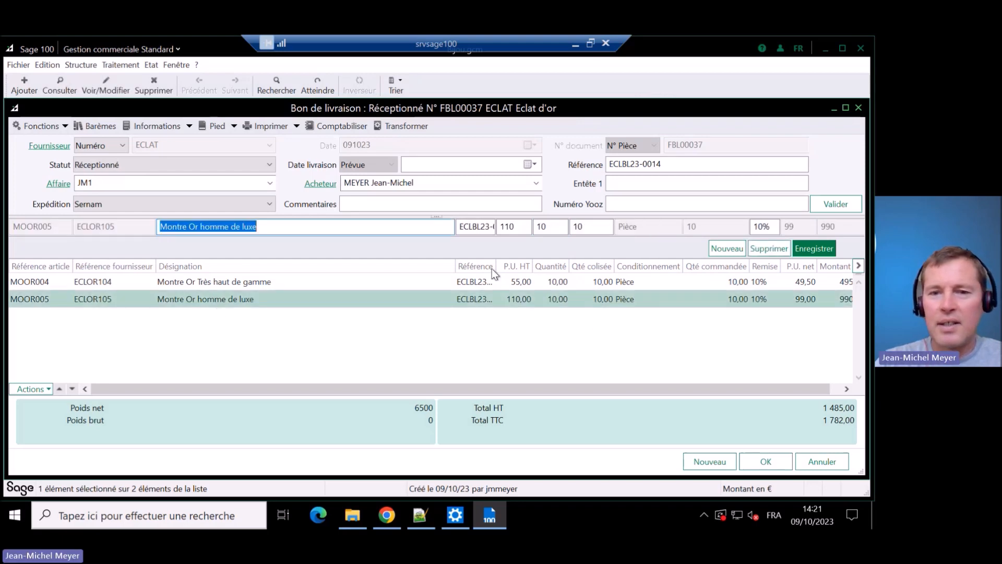
click(559, 226)
key(BackSpace)
key(BackSpace)
text(2)
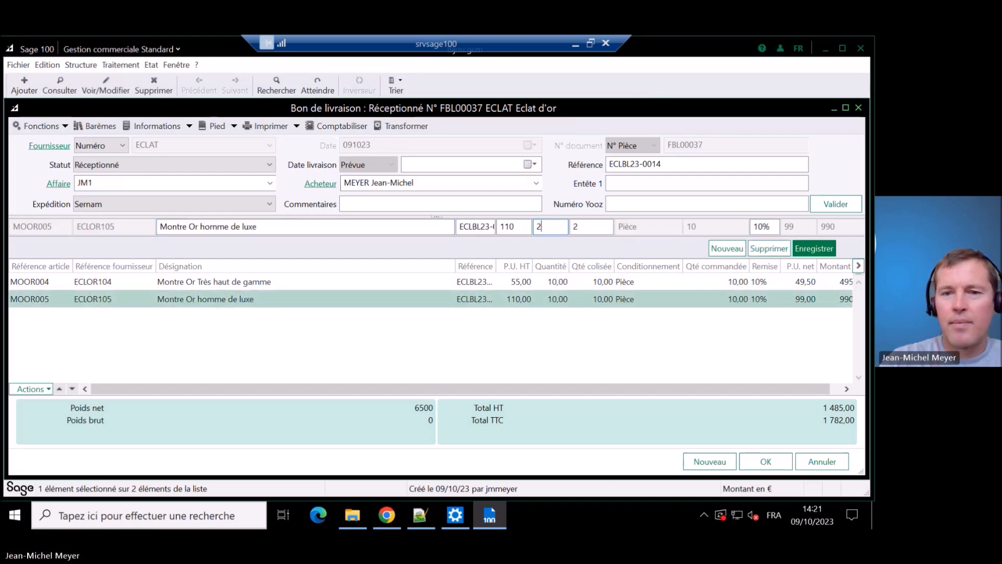
click(813, 250)
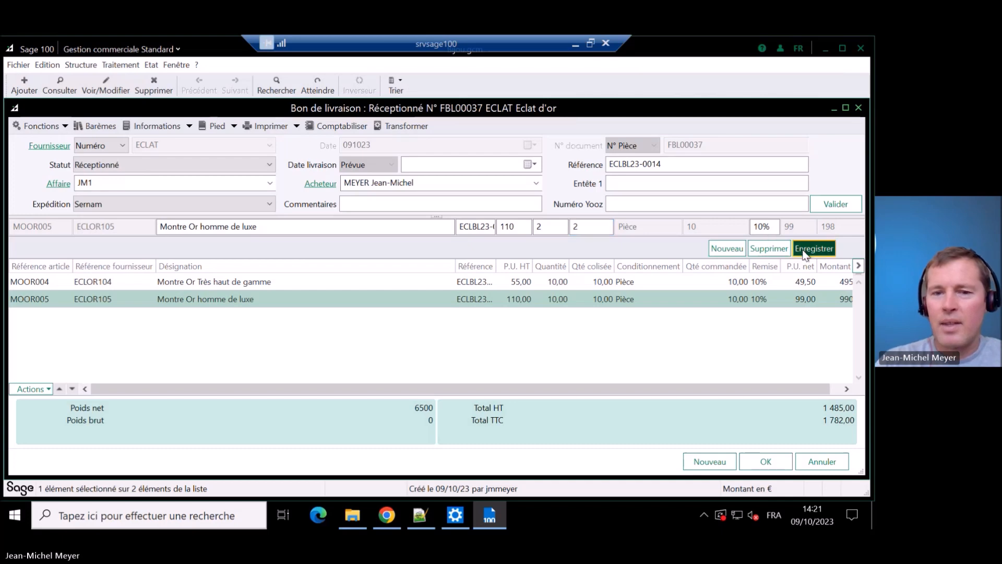
click(441, 321)
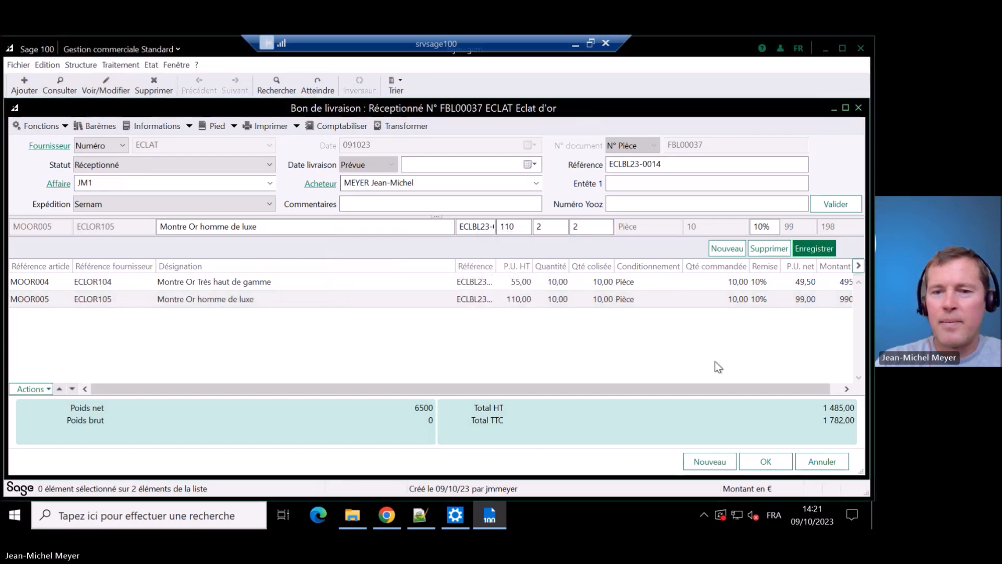
Step: Set the MOOR004 line's quantity to 2 on the delivery note and regenerate the original order line
click(605, 285)
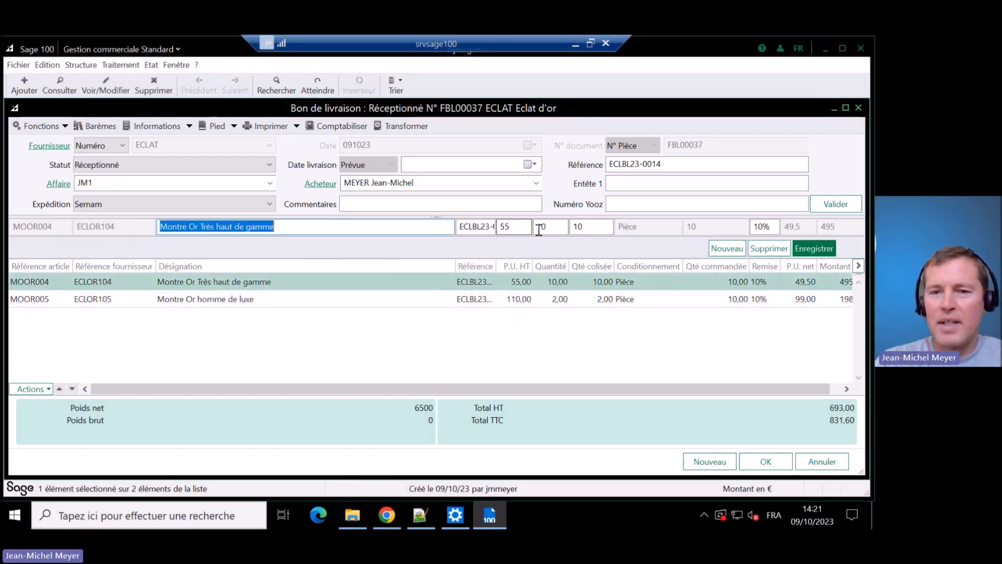
click(532, 224)
text(2)
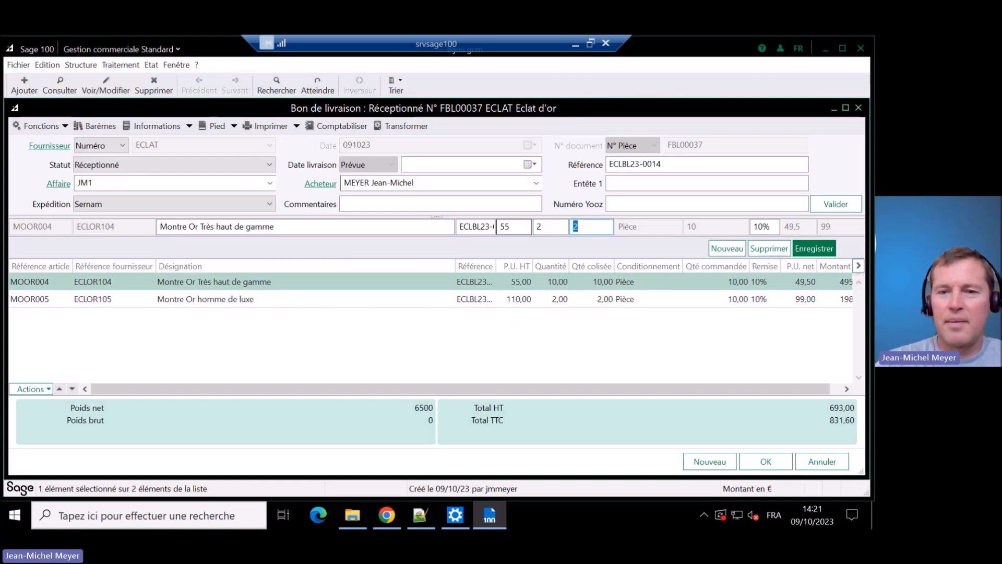
click(804, 249)
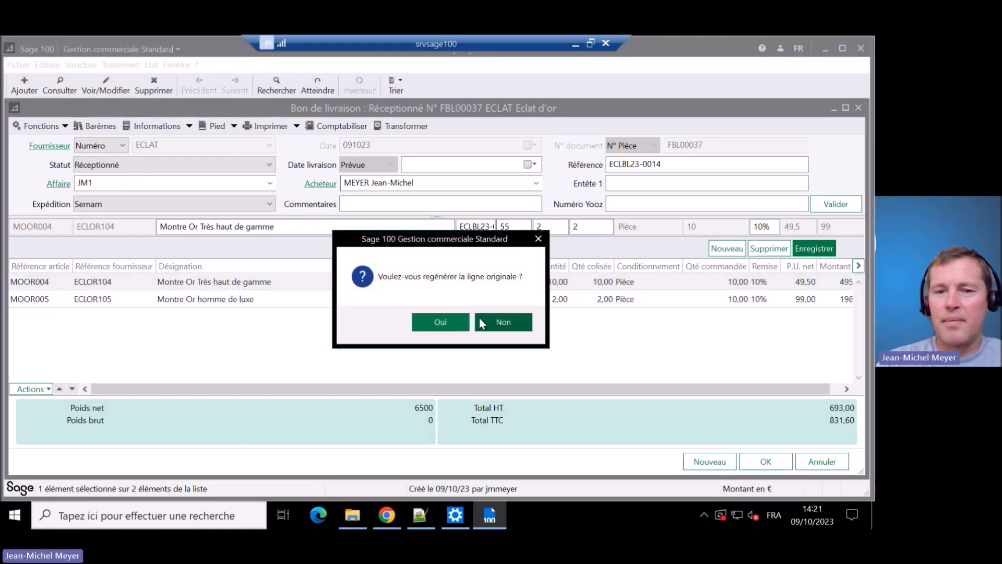
click(441, 321)
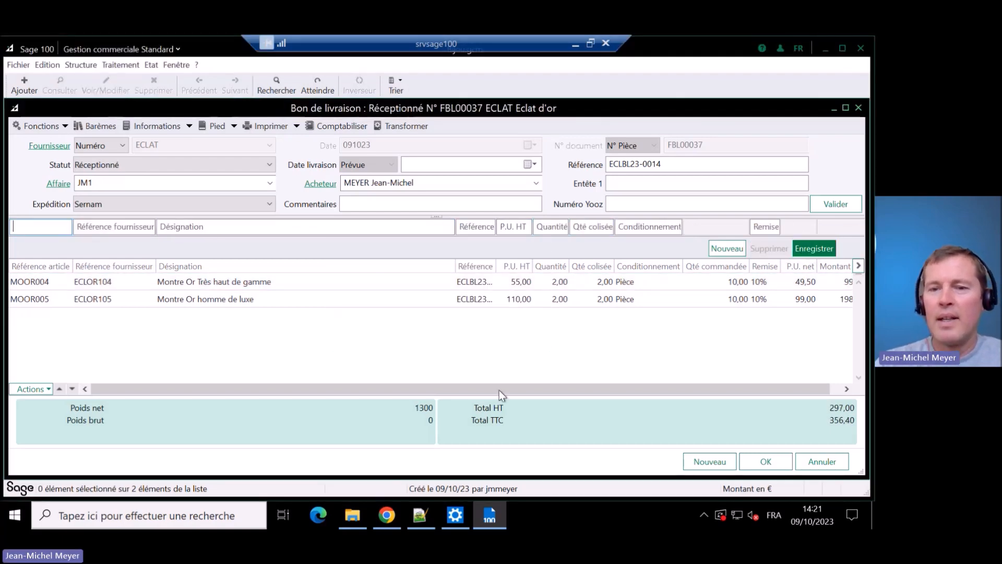
Step: Save the delivery note with reference ECLBL23-0014 and check its entry among the Bon de livraison documents
click(680, 163)
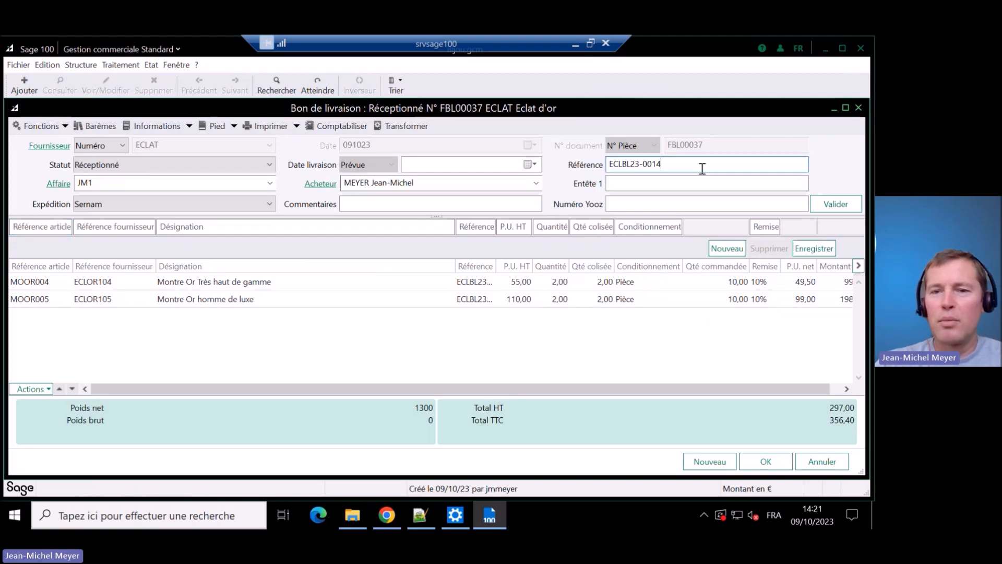
click(766, 464)
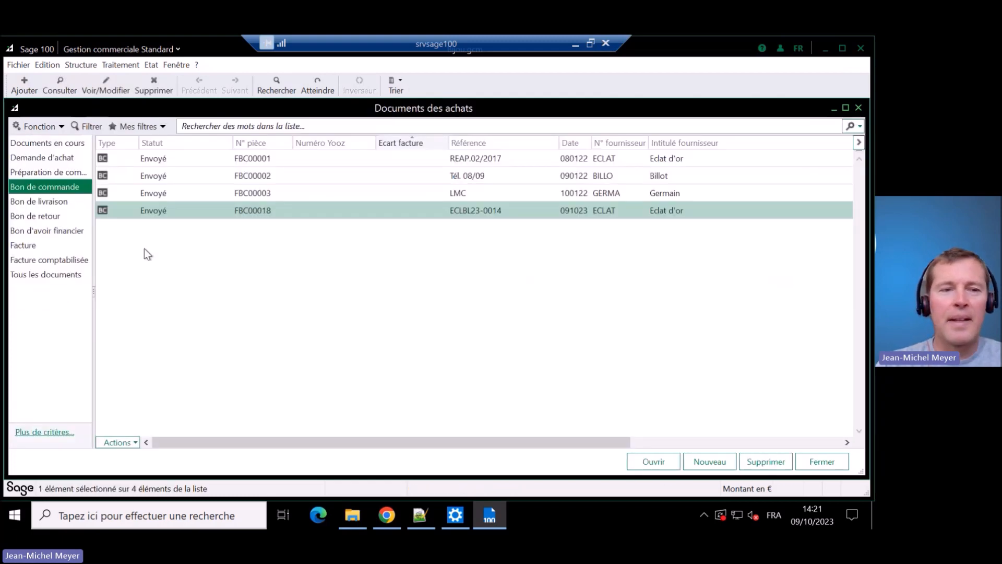
click(30, 203)
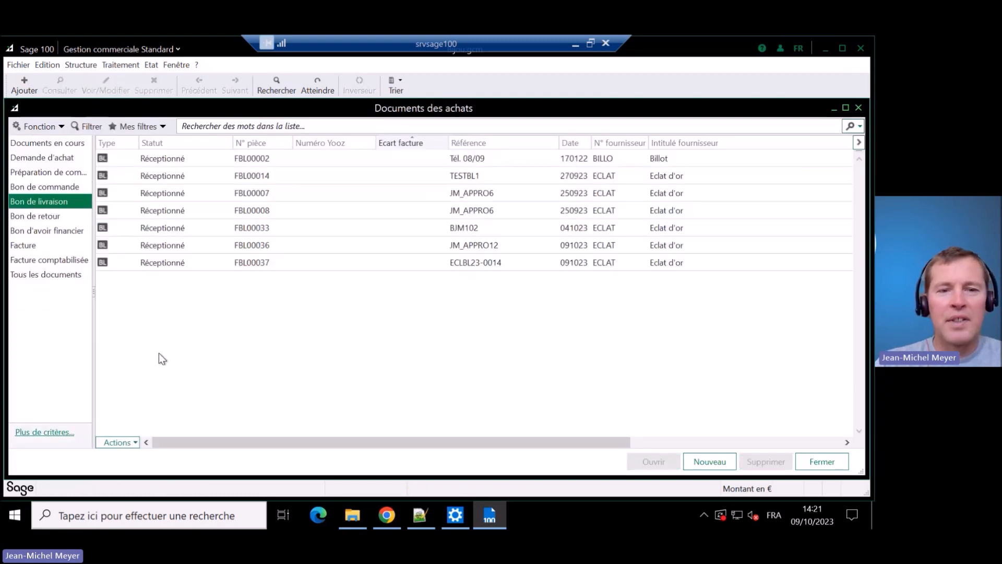
click(255, 263)
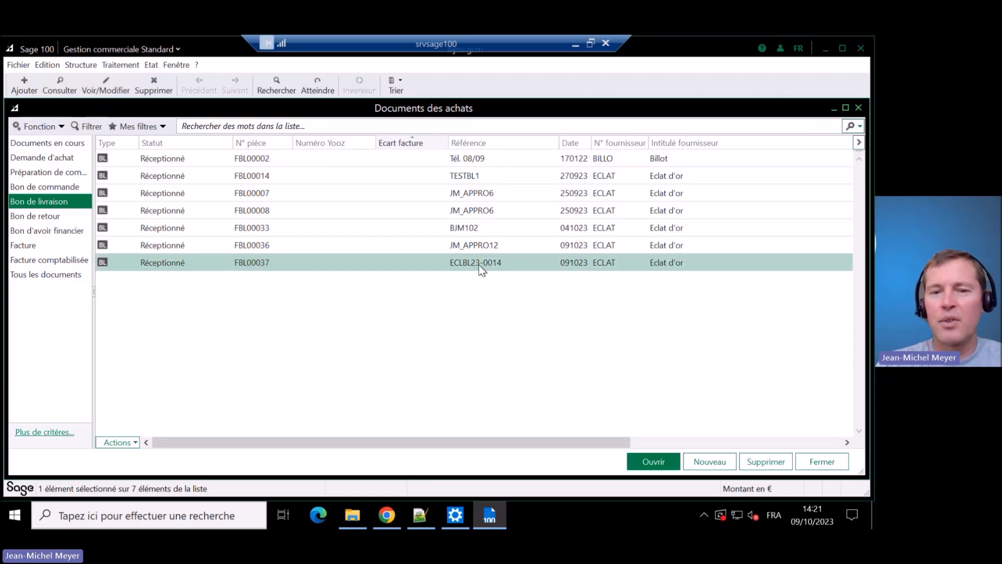
Step: Reopen the Eclat d'or purchase order with reference ECLBL23-0014 and transform its remaining quantities into a Bon de livraison with status Réceptionné
click(46, 187)
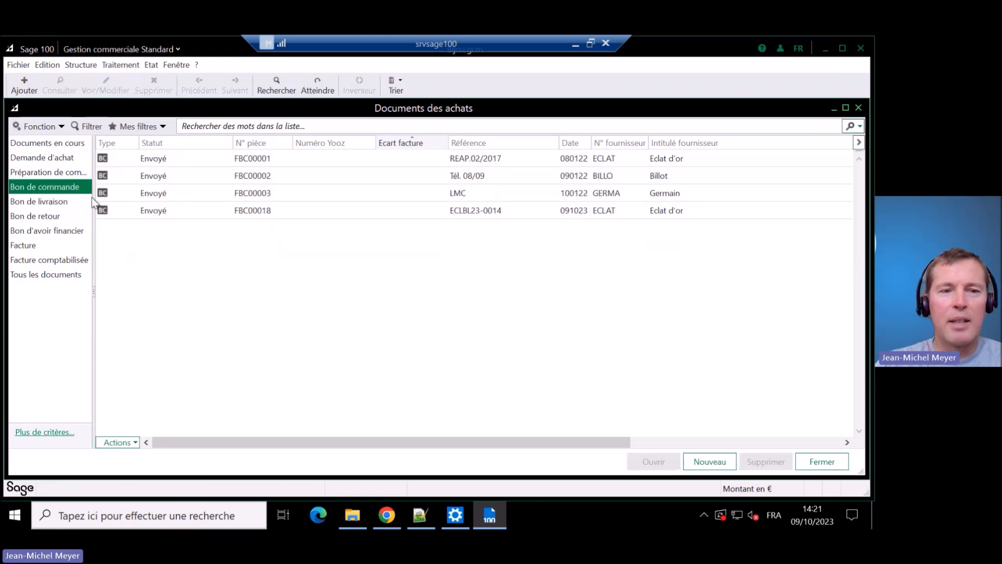
click(250, 214)
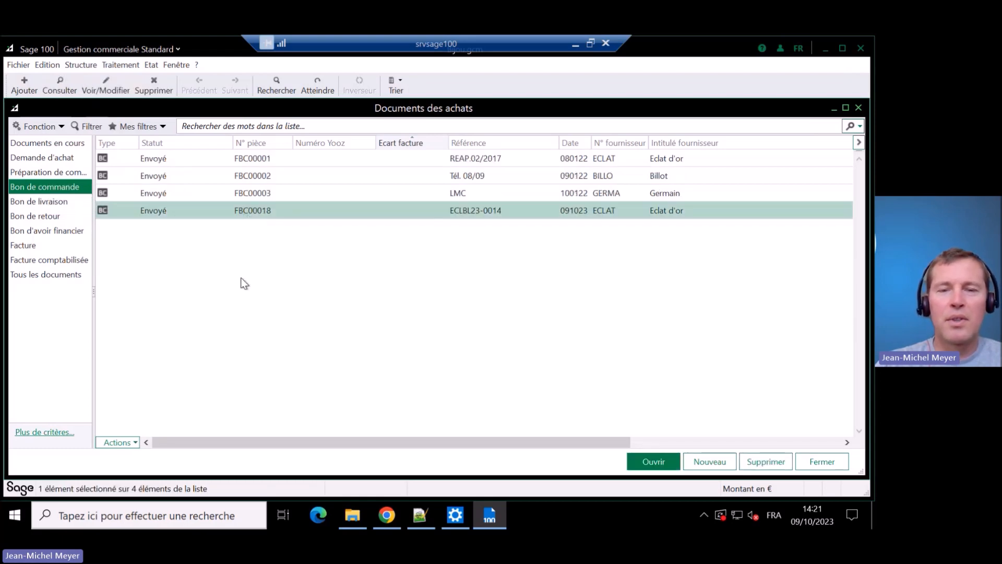
right_click(329, 213)
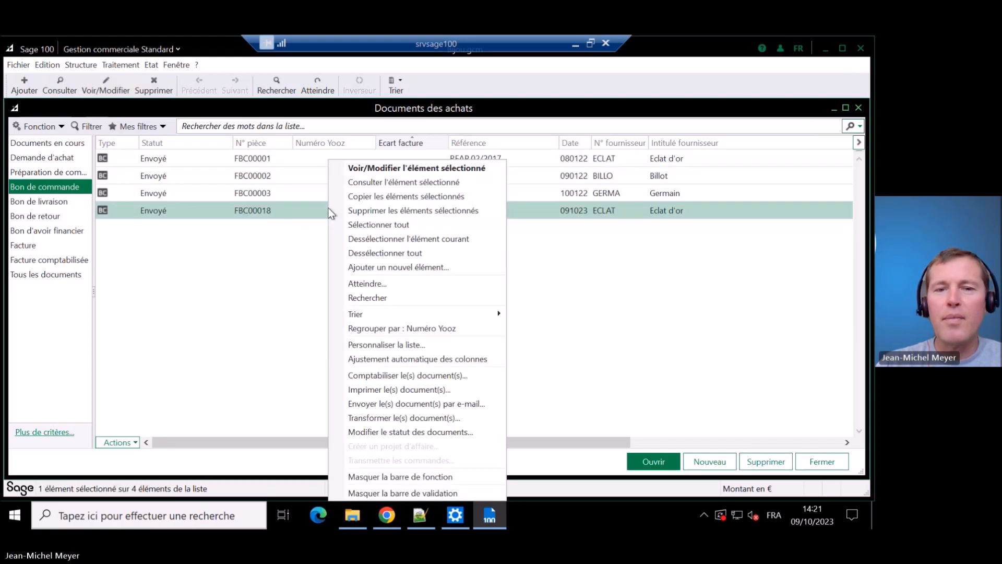
click(248, 211)
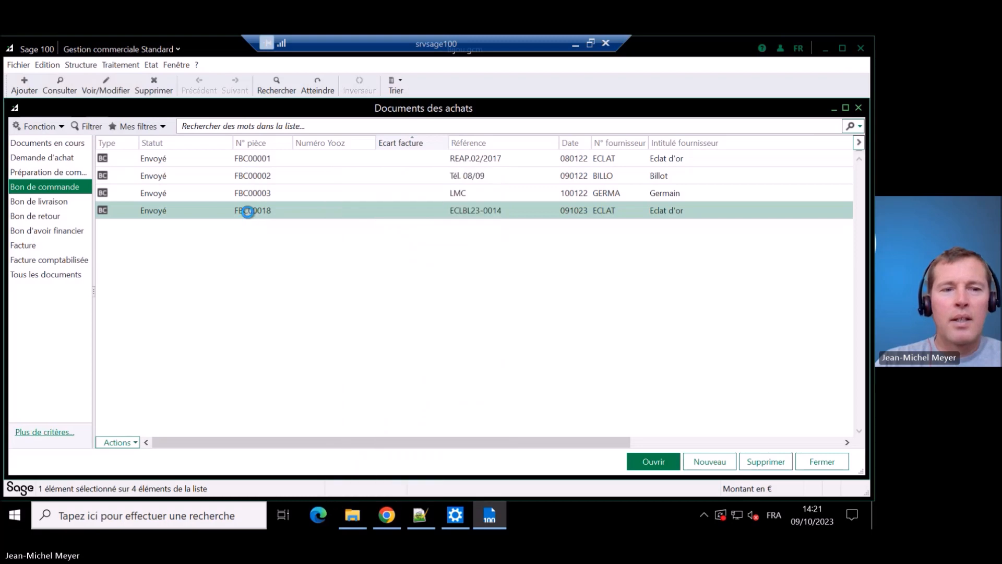
double_click(248, 212)
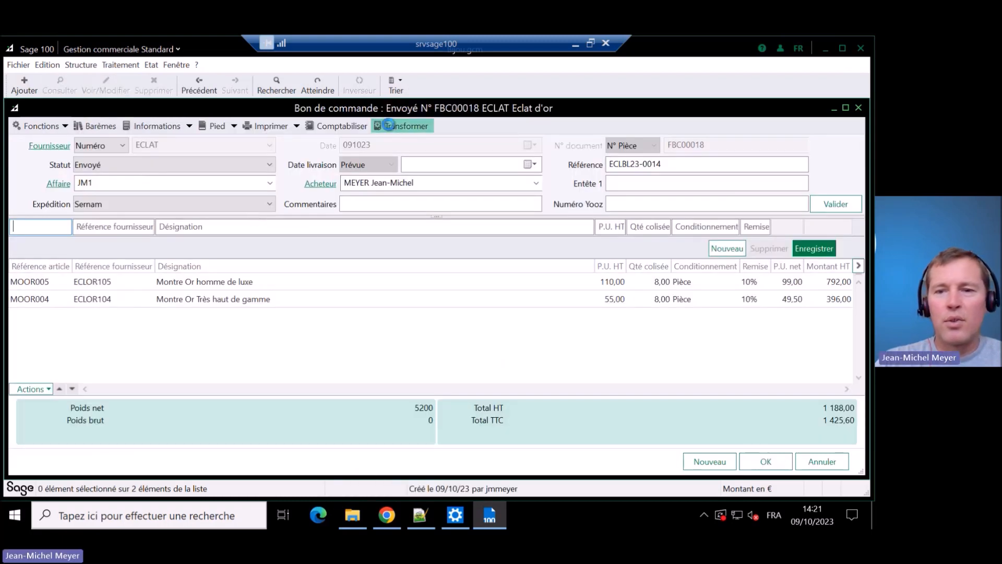
click(392, 126)
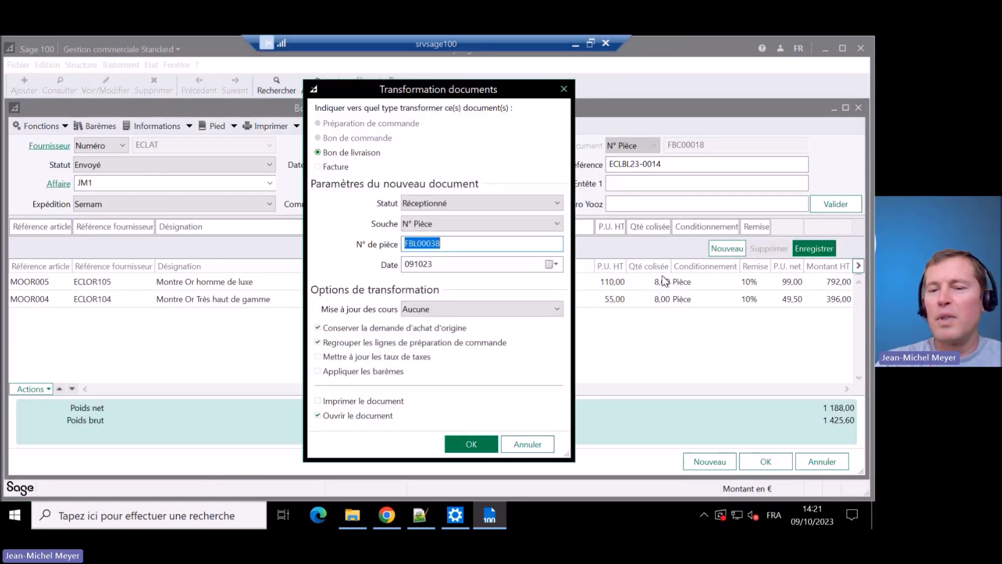
click(472, 444)
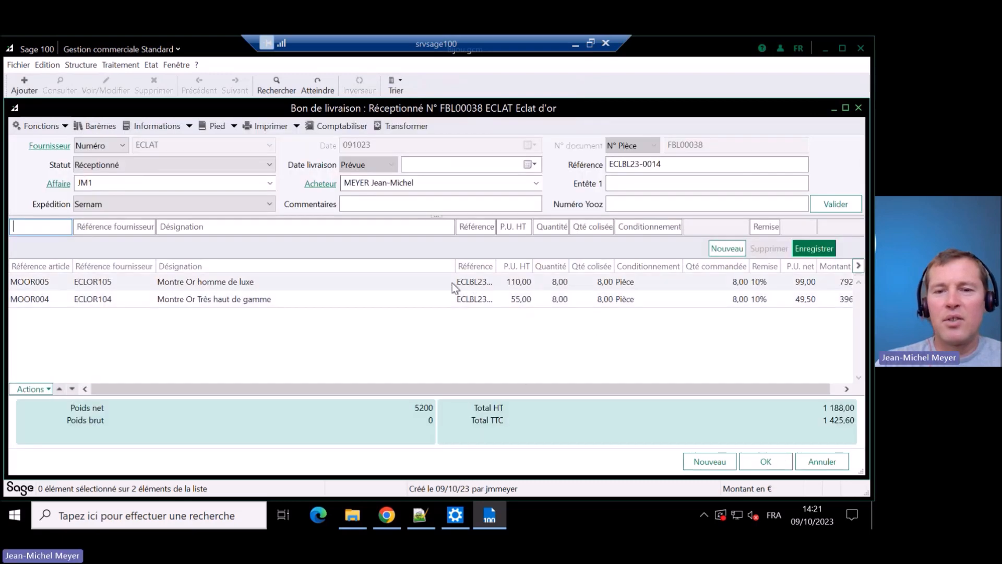
Step: Set the MOOR005 line's quantity to 3 on the second delivery note and regenerate the original order line
click(452, 283)
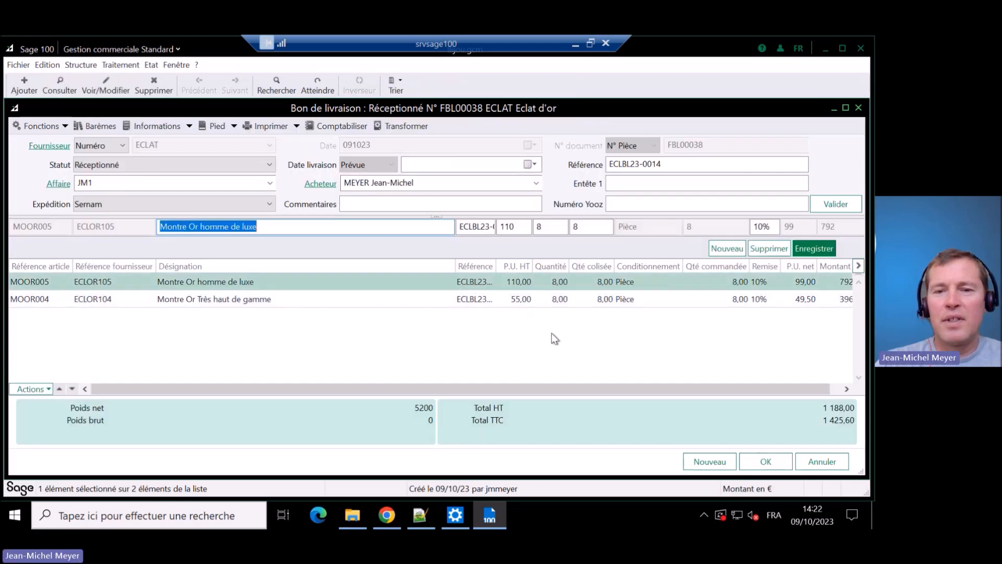
click(555, 227)
key(BackSpace)
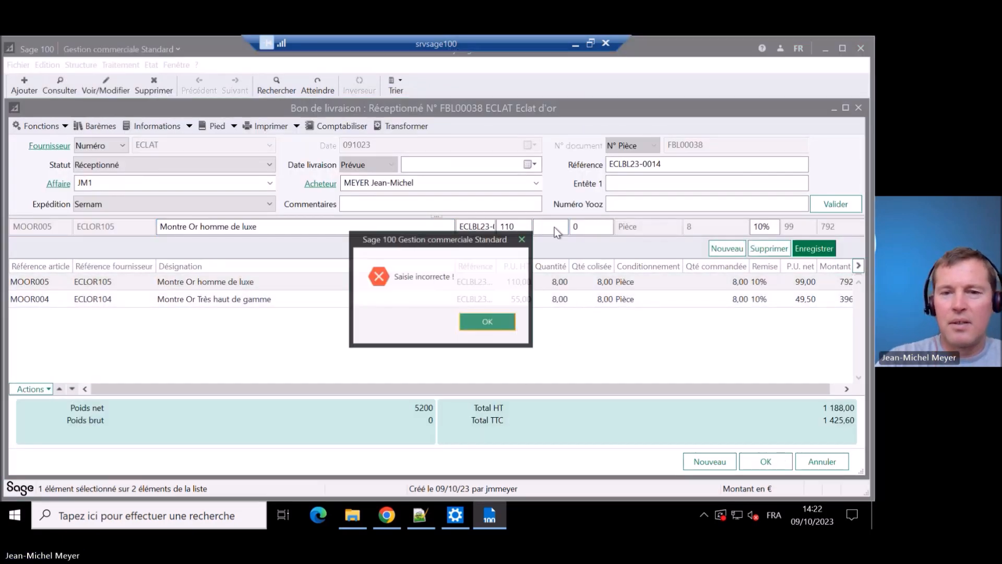
key(Return)
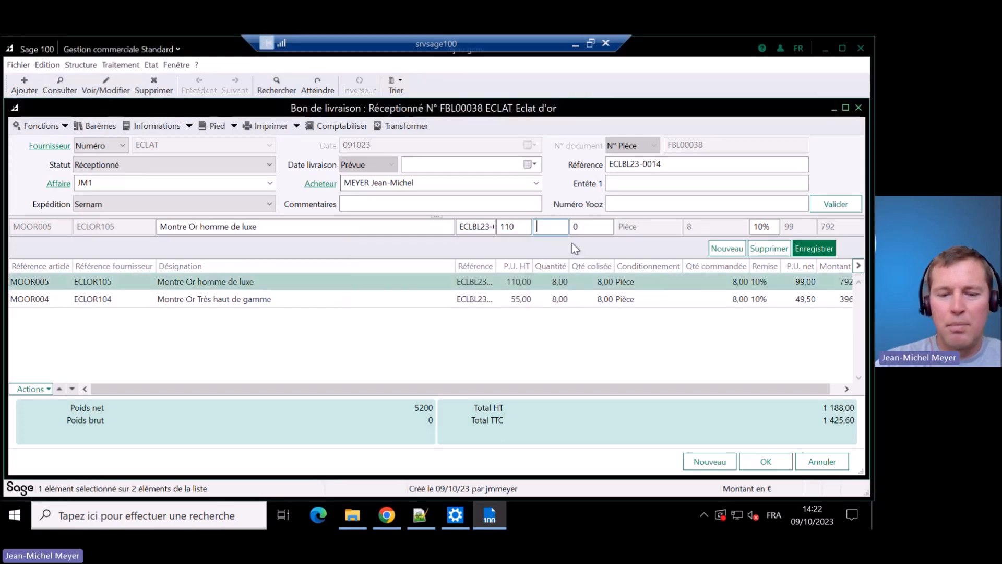
text(3)
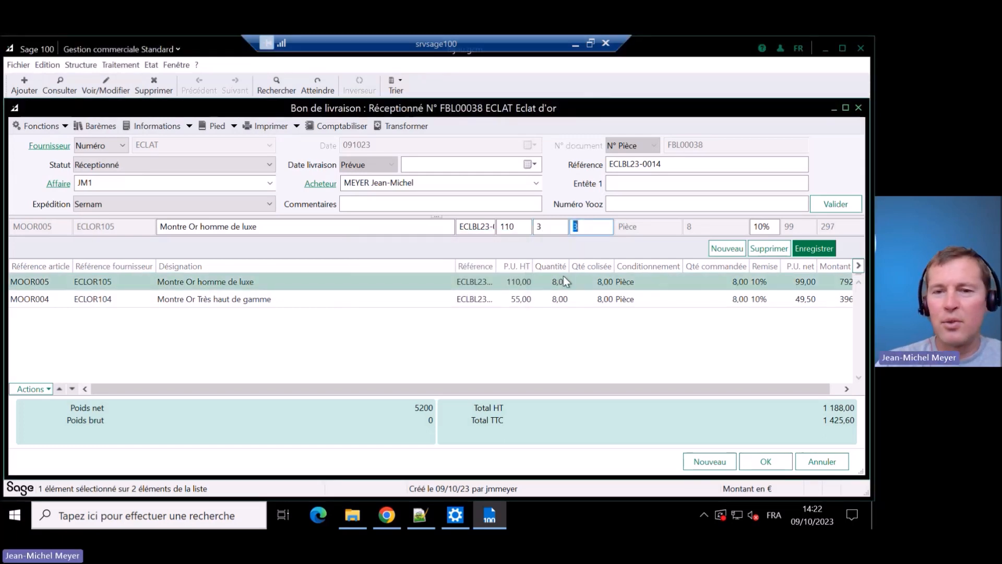
click(813, 247)
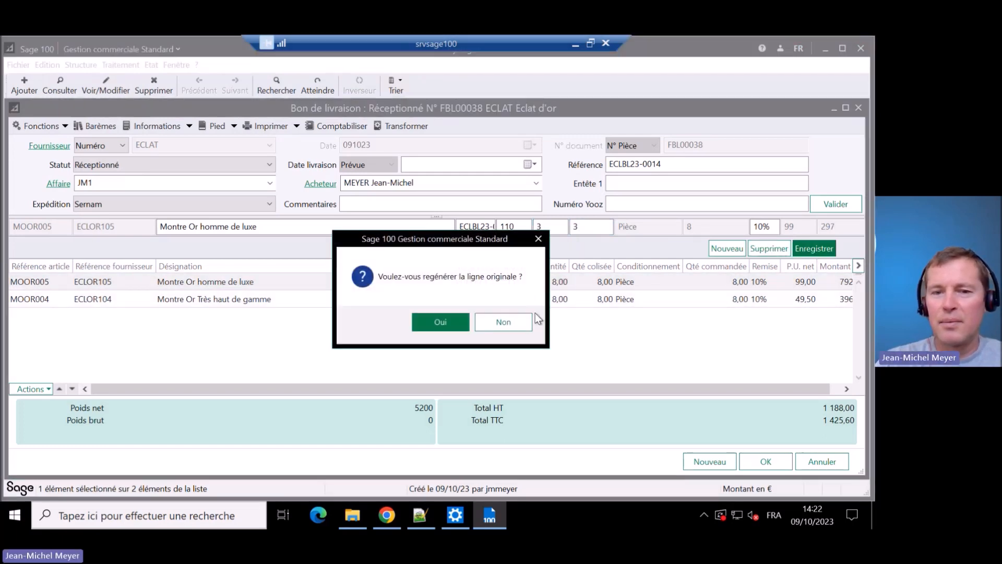
click(461, 319)
Step: Set the MOOR004 line's quantity to 3, regenerating the original line, and change the delivery note's Référence to ECLBL23-0015
click(573, 302)
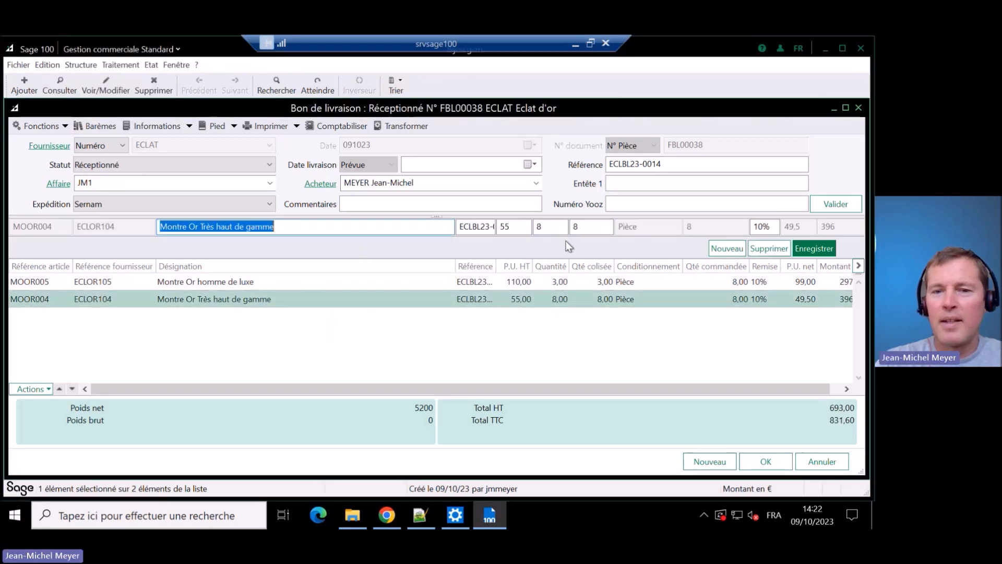
click(549, 226)
key(BackSpace)
text(3)
key(Tab)
click(689, 165)
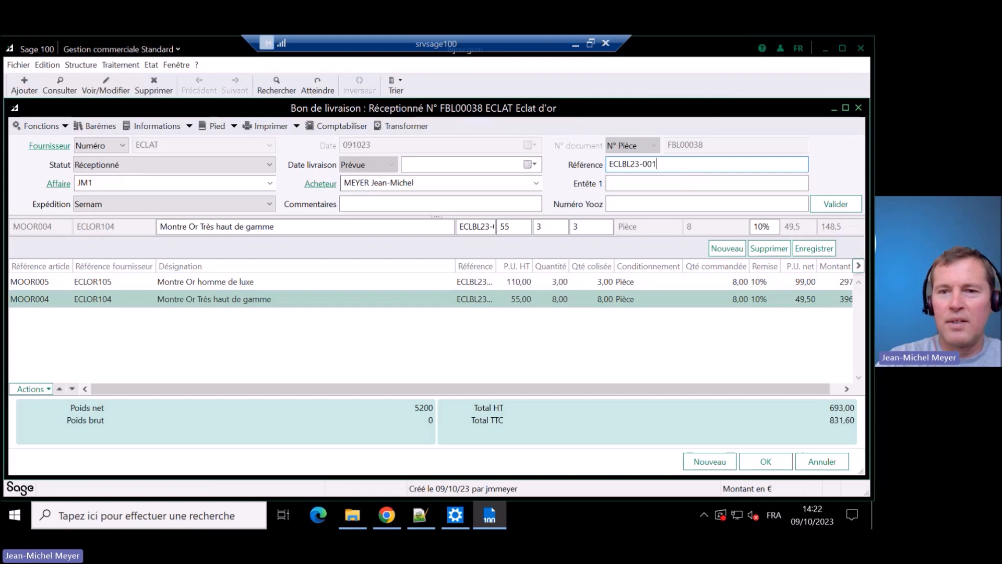
click(797, 249)
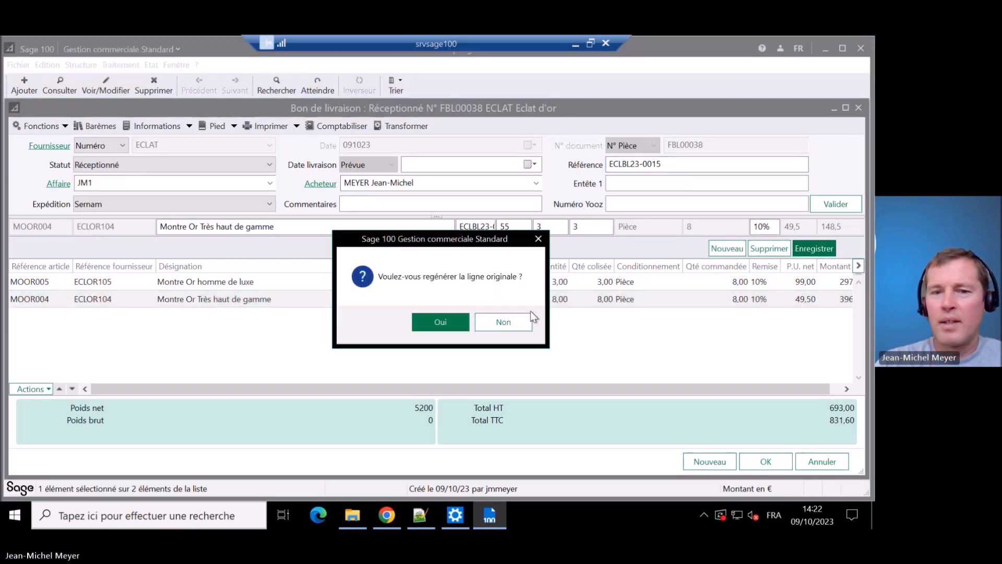
click(440, 321)
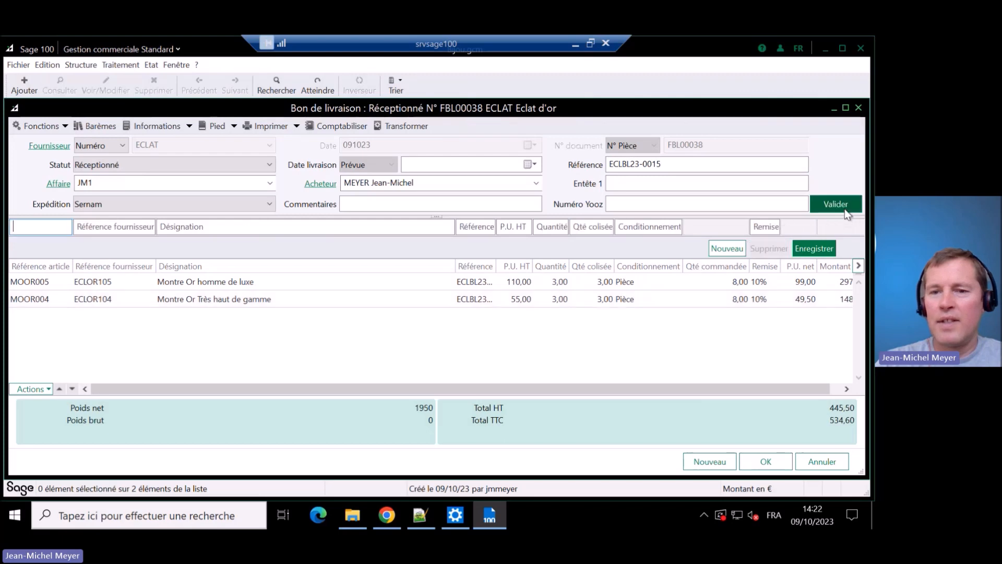
Step: Validate the header, carry the modified reference over to the second delivery note's lines, and save the document
click(843, 207)
click(412, 321)
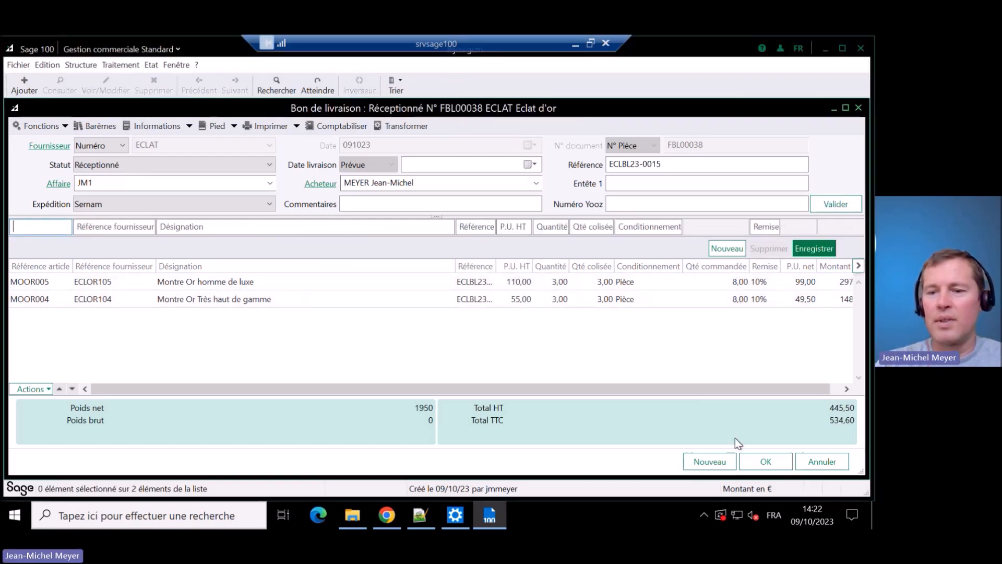
click(765, 462)
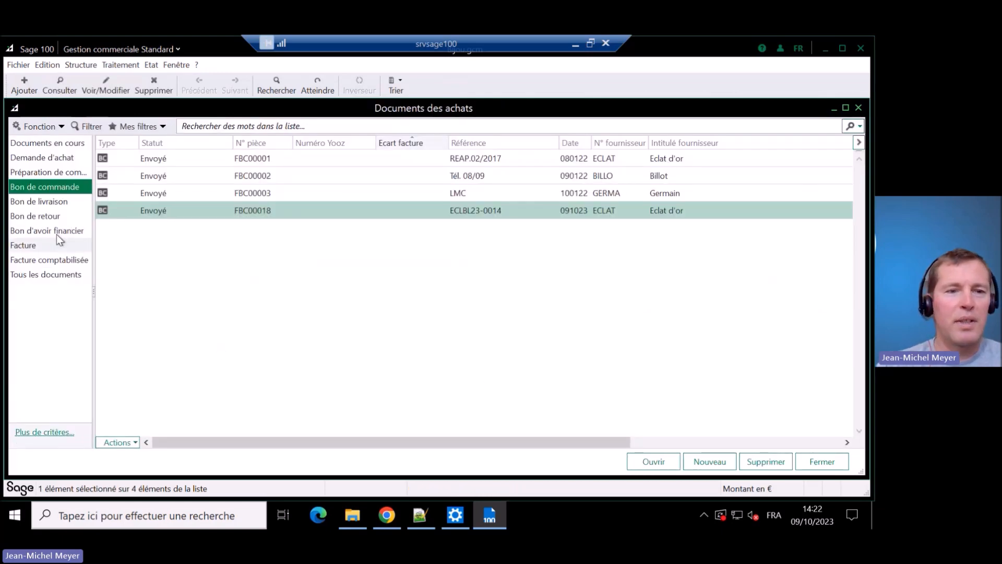
Step: Check the Bon de livraison entries ECLBL23-0014 and ECLBL23-0015, close the purchase documents and switch to the Sage 100 Yooz Interface window
click(48, 204)
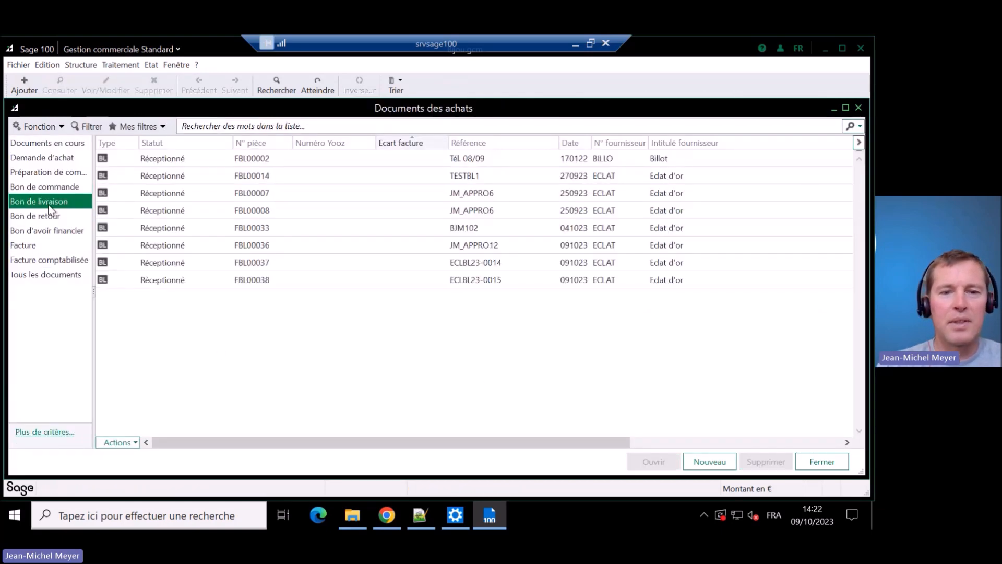
click(254, 263)
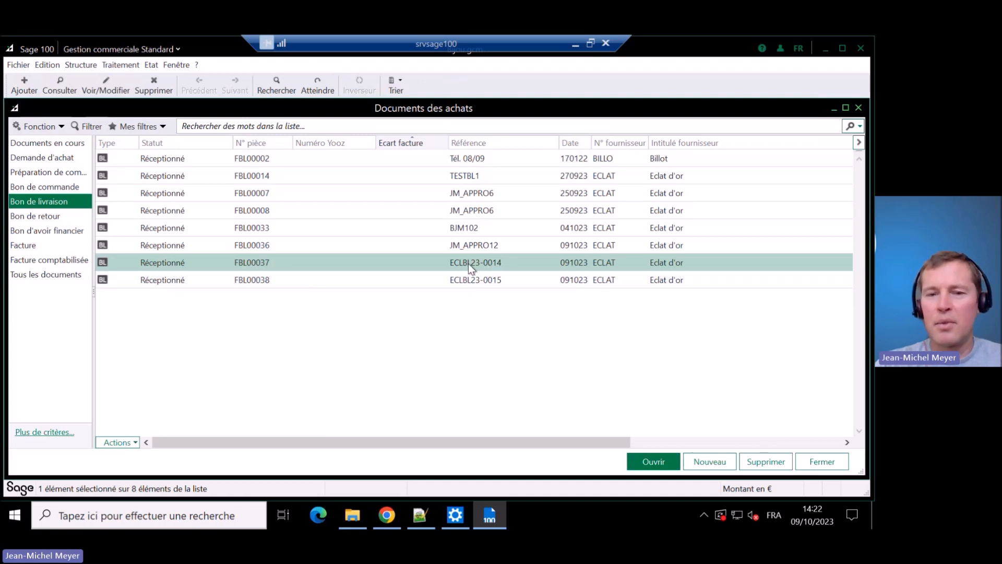
click(256, 279)
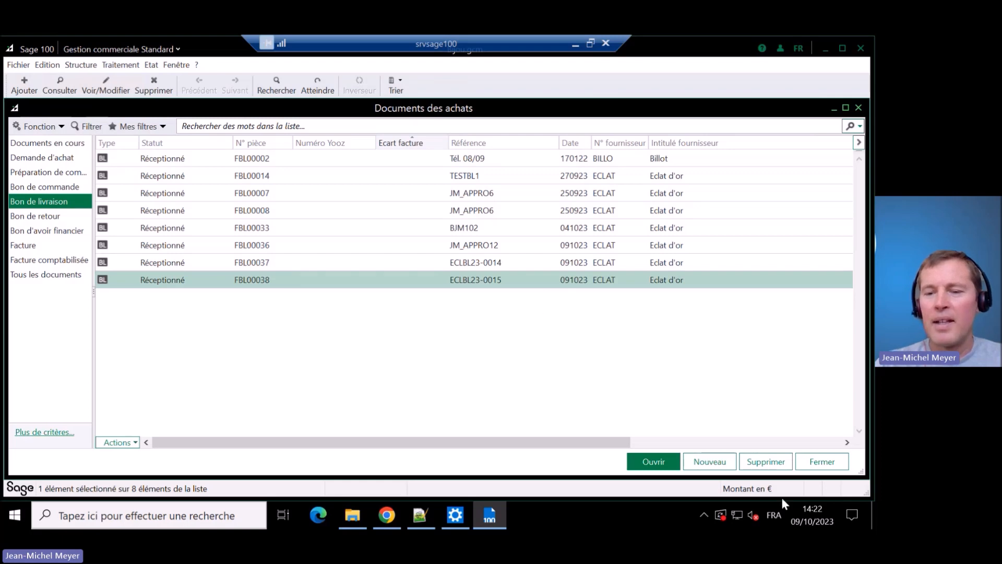
click(859, 107)
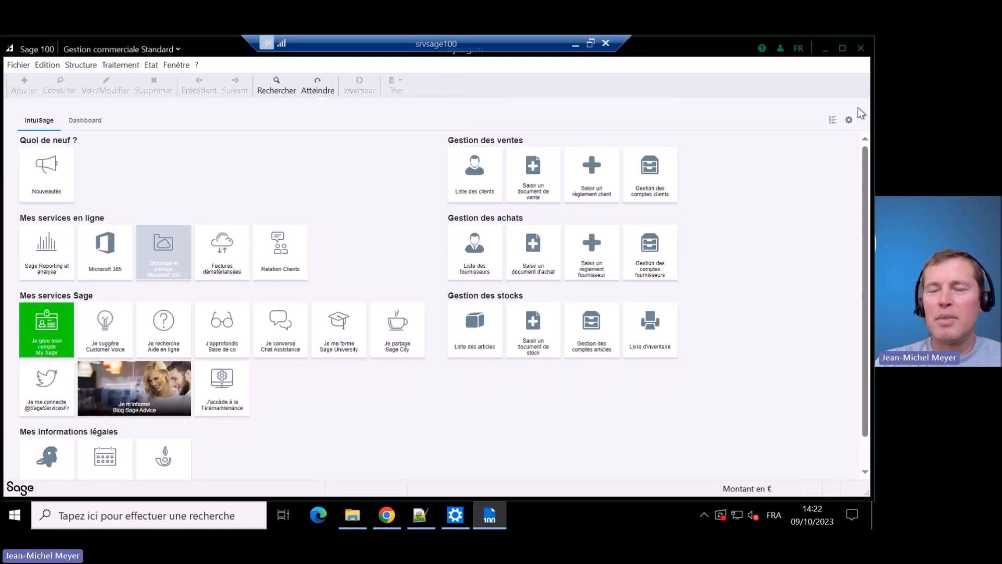
click(823, 50)
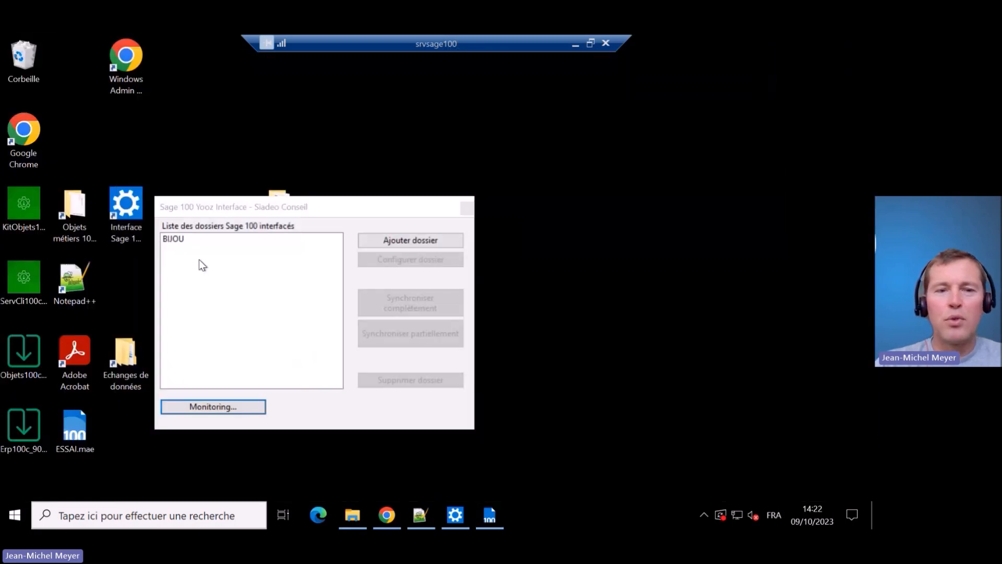
Step: Synchronise the BIJOU folder partially with Yooz, dismiss the finished console, and minimise the remote session to return to Yooz
click(174, 238)
click(412, 336)
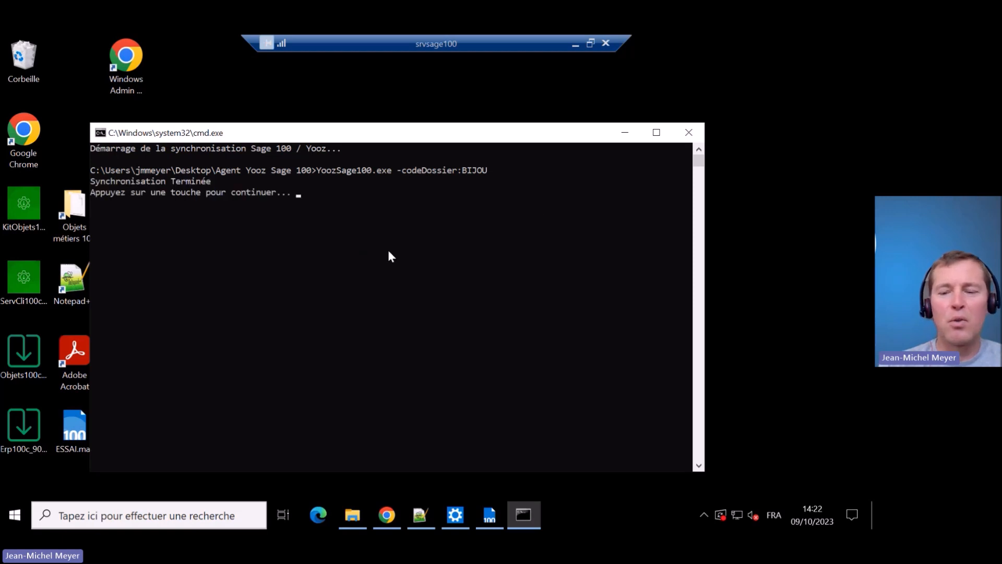
key(Return)
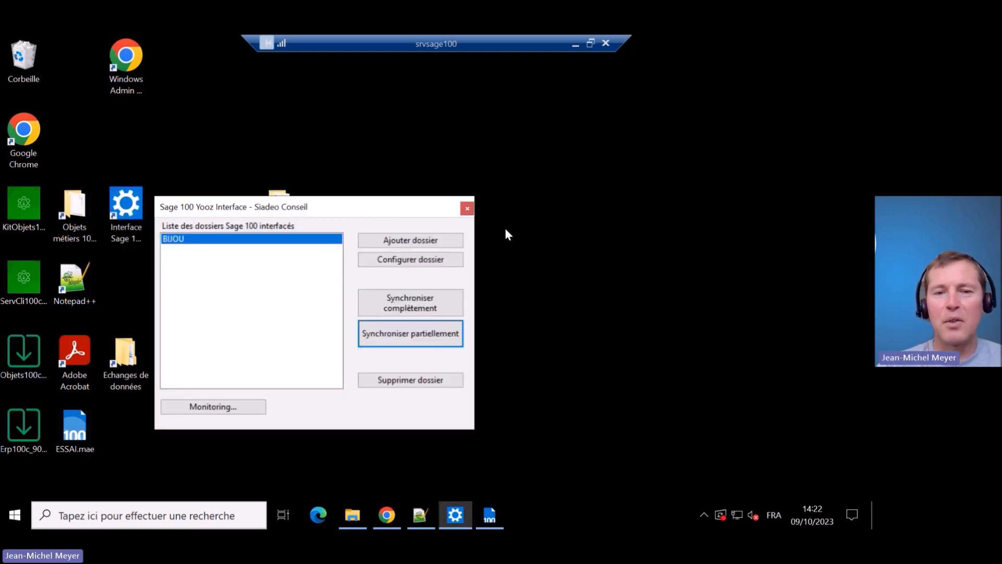
click(575, 44)
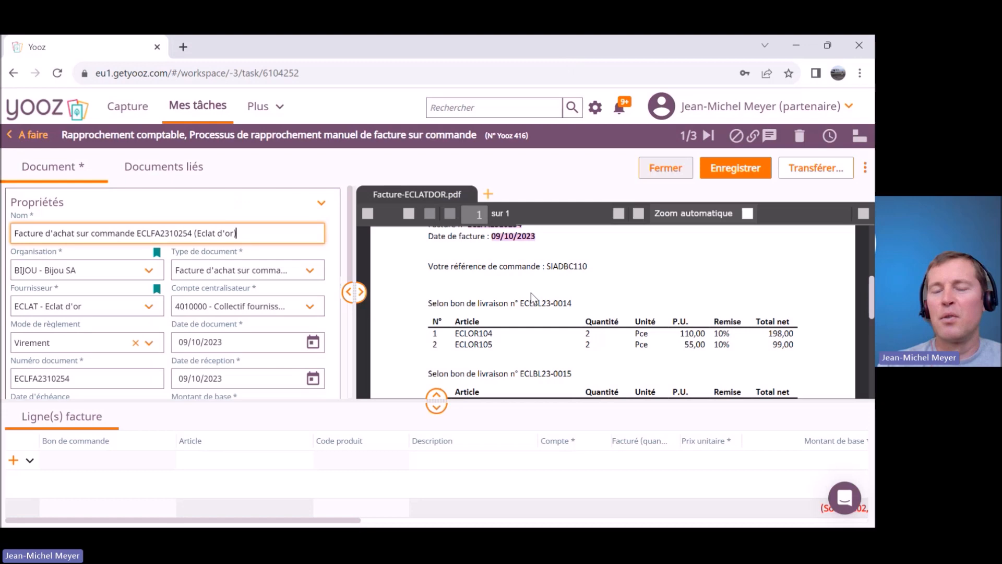
Step: Close the invoice and open the Eclat d'or order ECLBL23-0015 from the Solder commande sans réception tasks
click(666, 168)
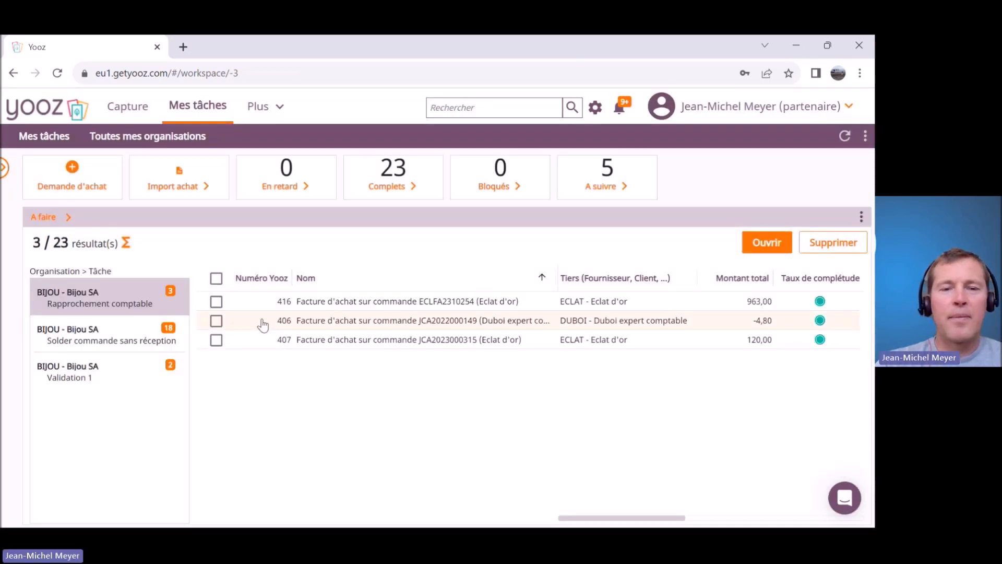
click(78, 344)
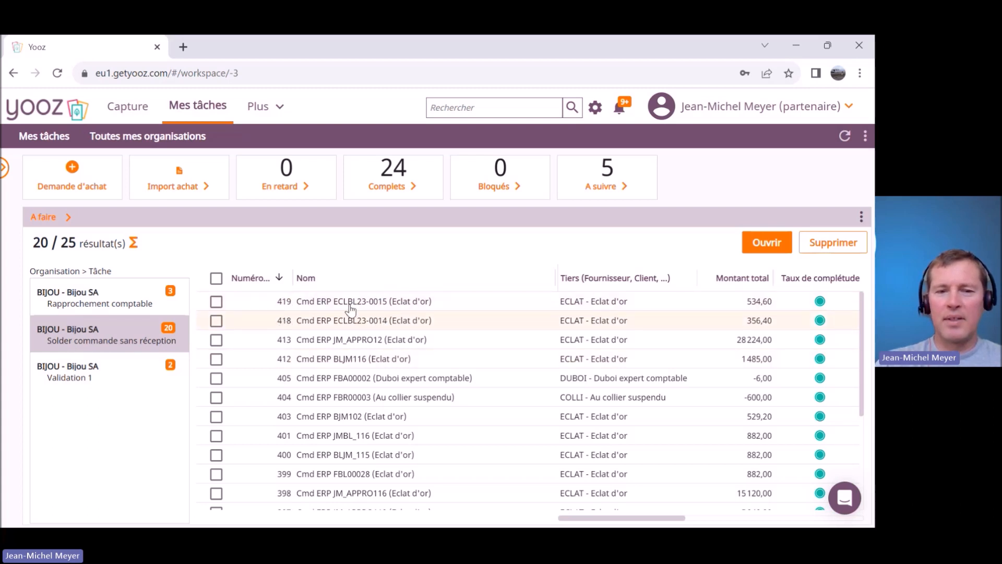
click(389, 308)
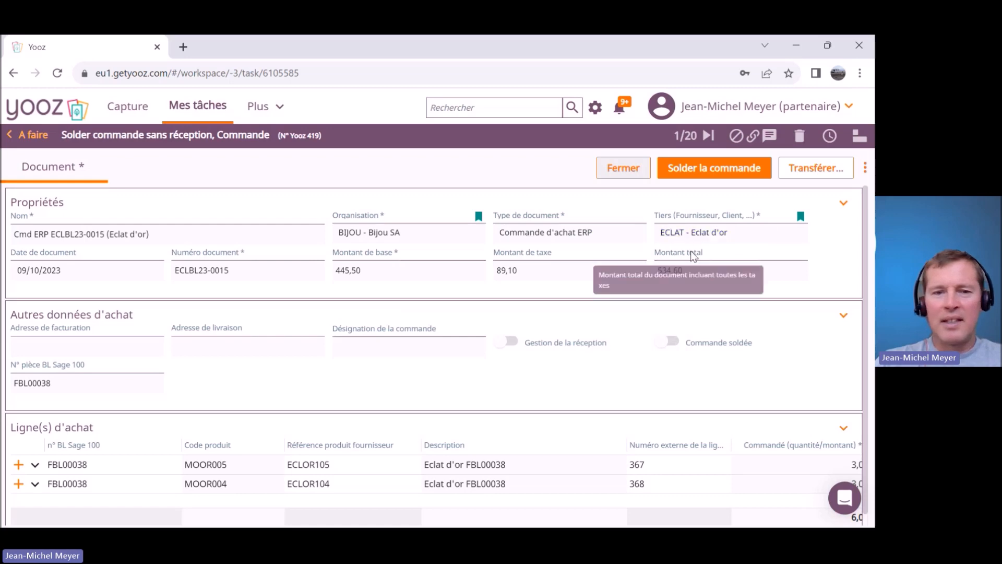
Step: Examine the order's document number, Sage 100 delivery note number, and the quantities, unit prices, VAT codes and accounts of its purchase lines
drag(231, 273, 171, 272)
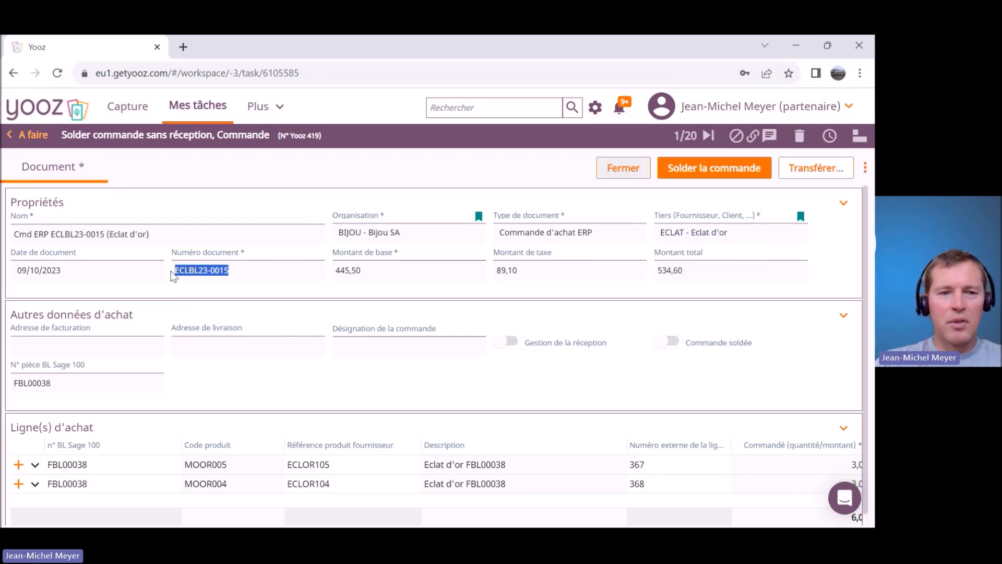
scroll(184, 276, down, 1)
drag(57, 374, 30, 371)
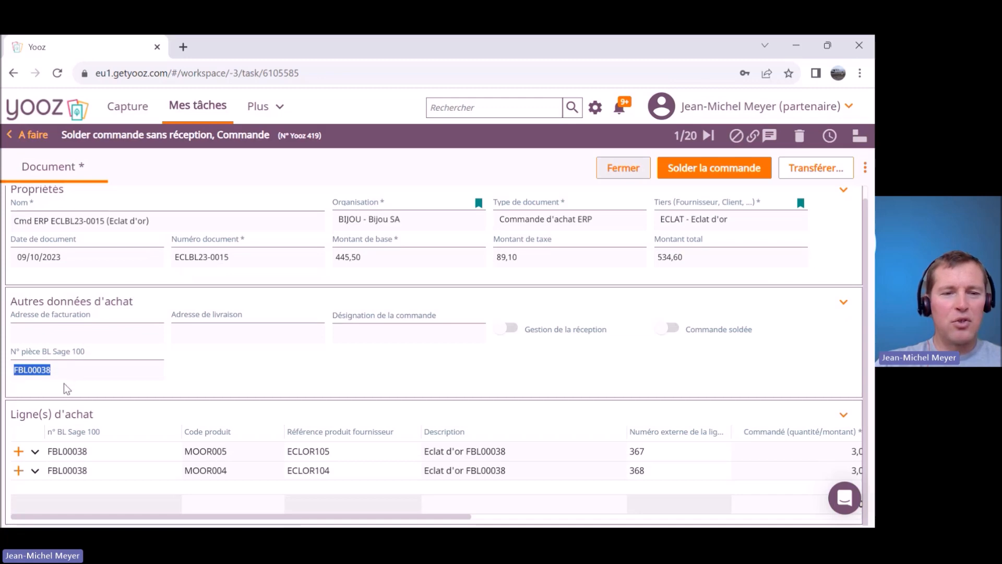
click(55, 371)
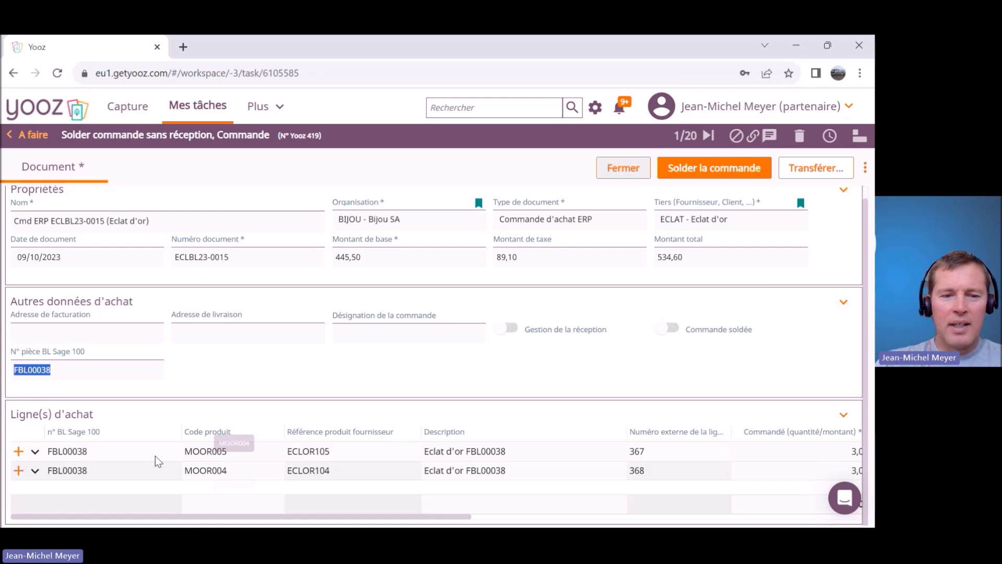
drag(355, 522, 568, 506)
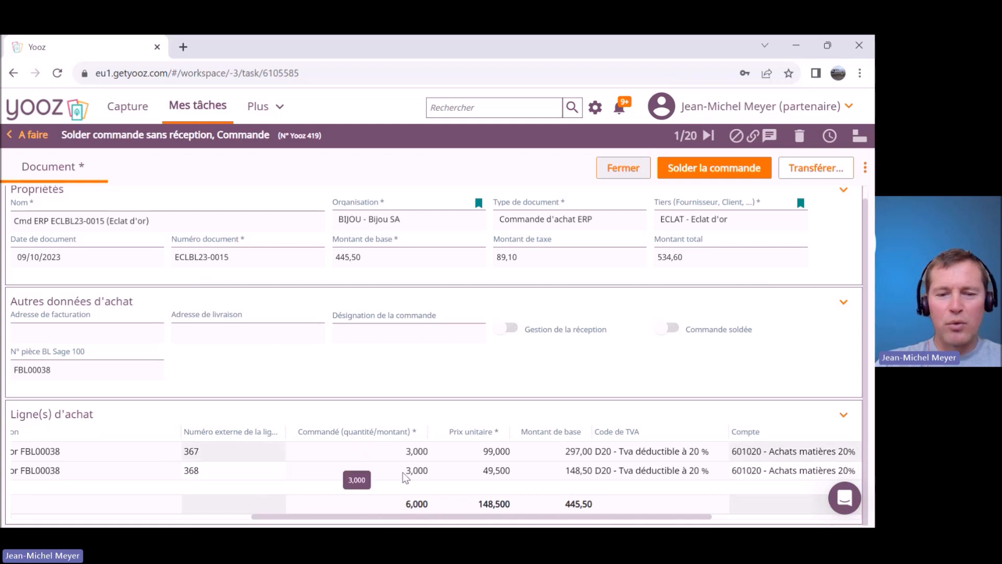
drag(380, 519, 381, 490)
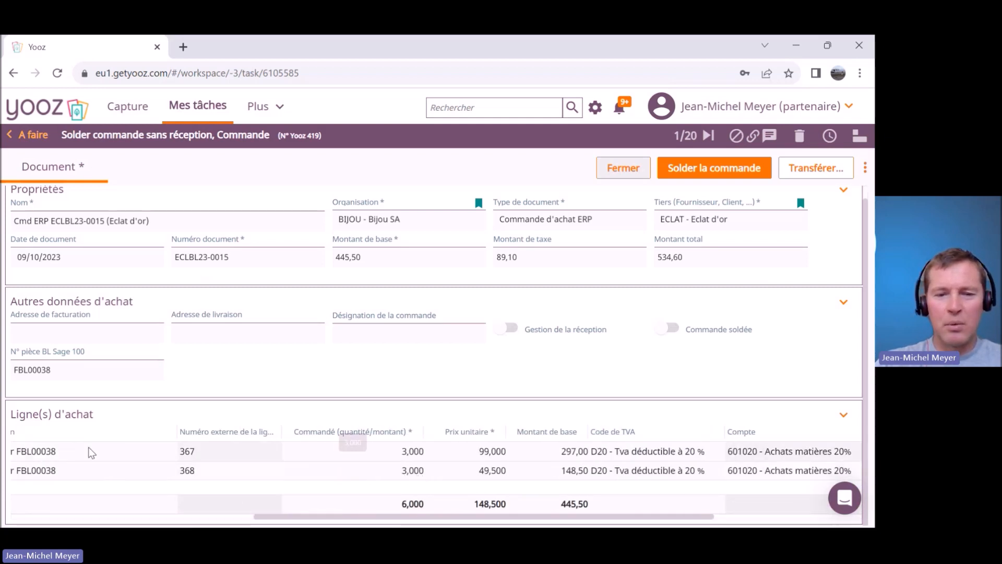
drag(500, 516, 537, 517)
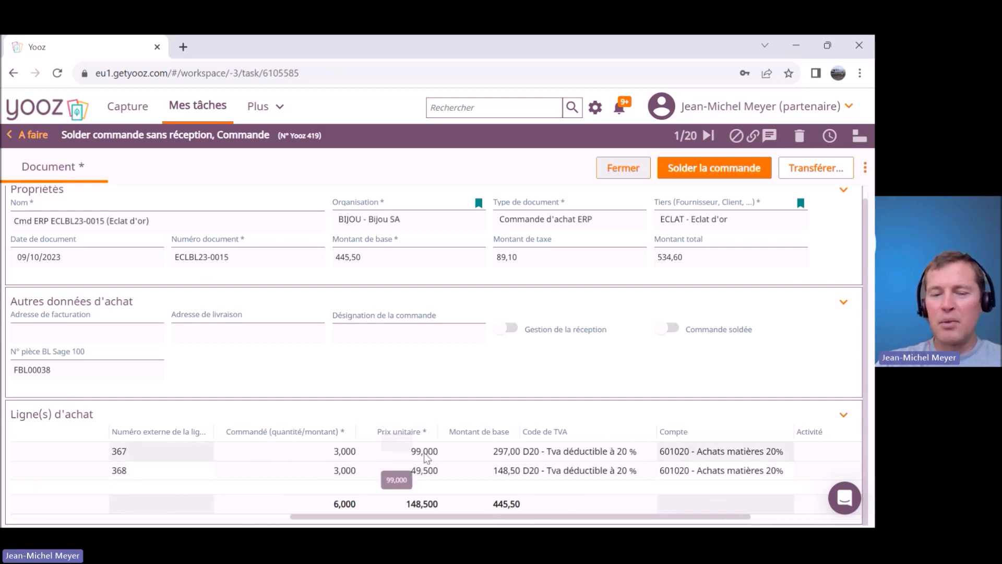
drag(451, 515, 563, 516)
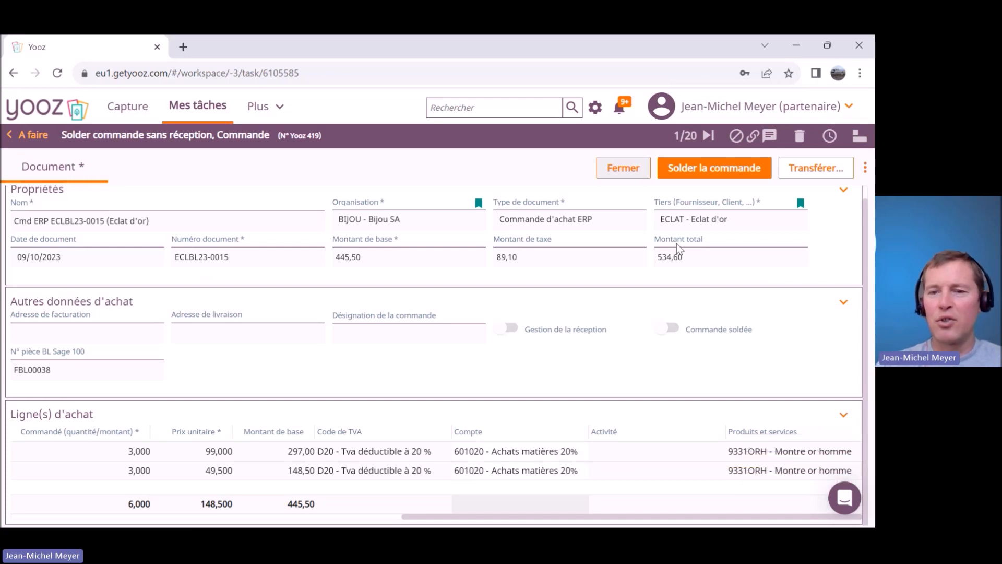
Step: Close the order, reopen invoice ECLFA2310254 from Rapprochement comptable, and compare its lines and remaining balances with the totals on the PDF
click(624, 175)
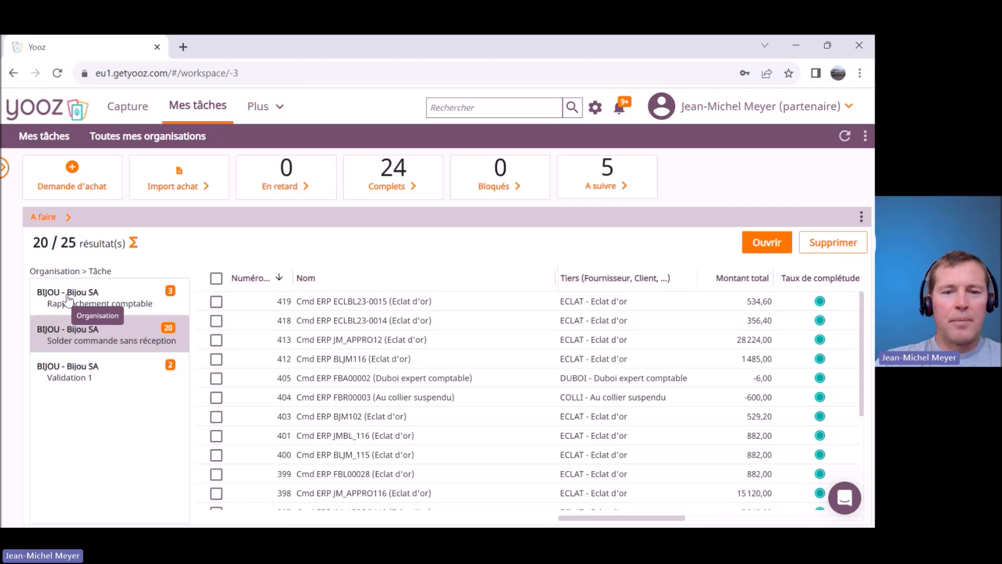
click(68, 299)
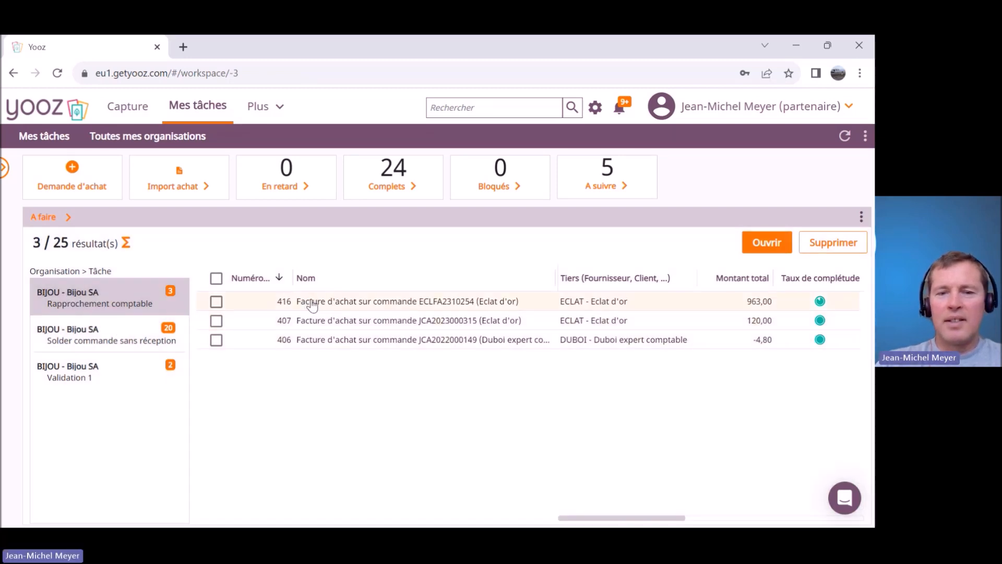
mouse_move(819, 305)
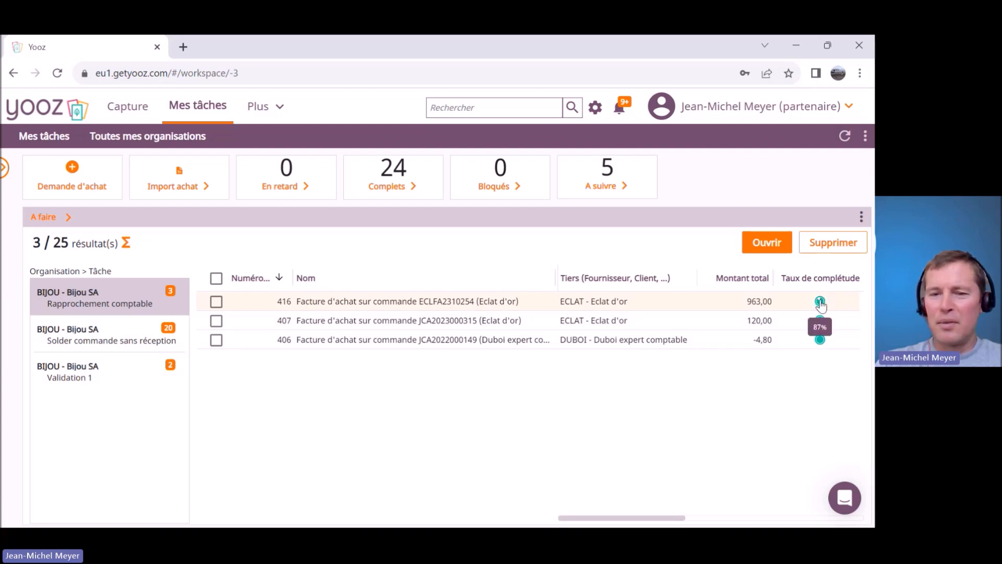
click(339, 303)
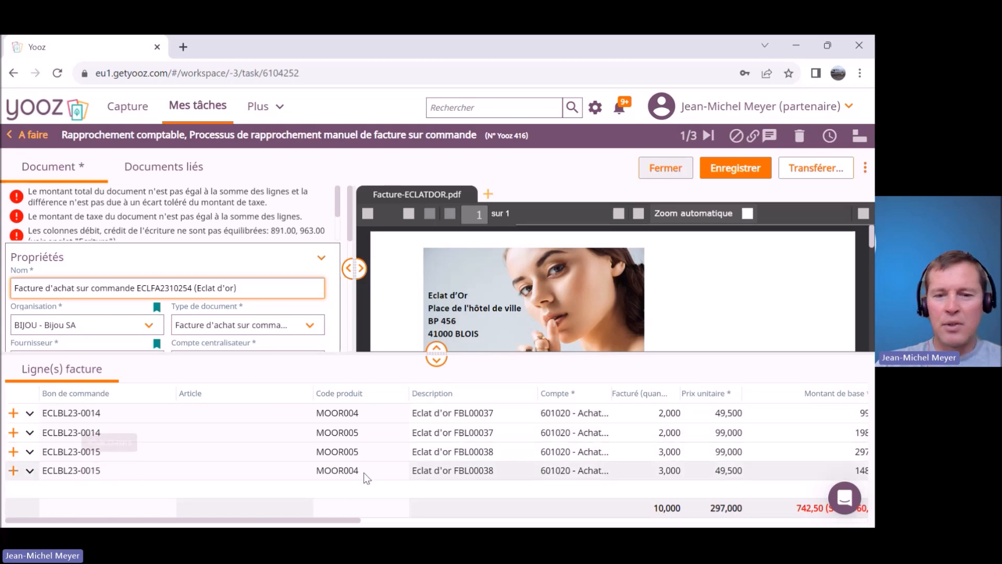
drag(340, 523, 553, 522)
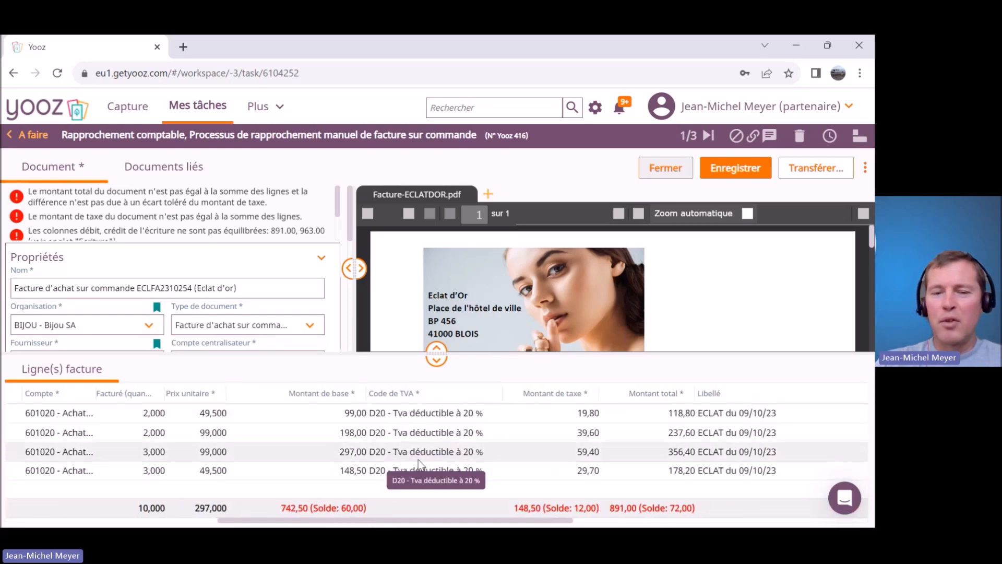
drag(476, 525, 371, 492)
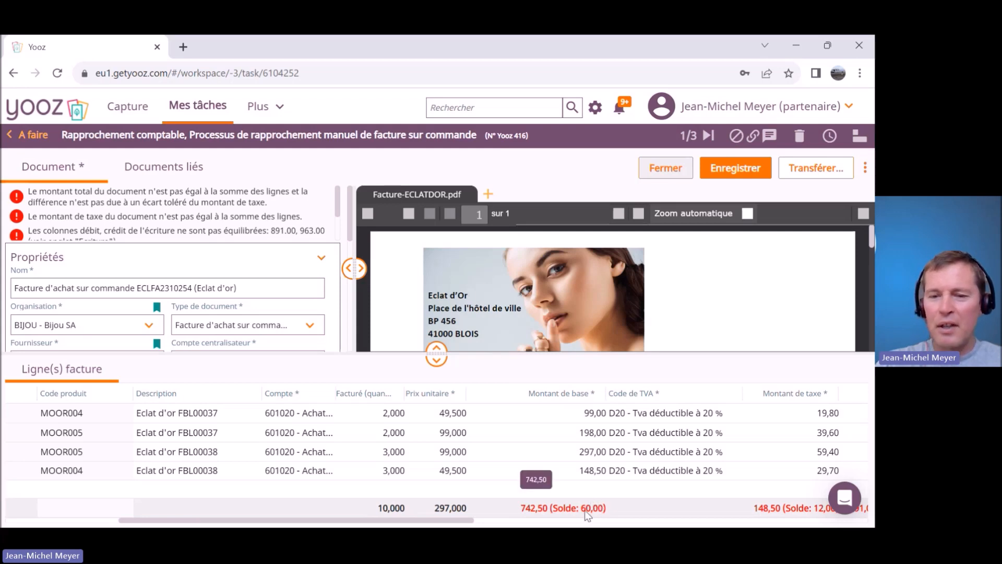
scroll(728, 290, down, 2)
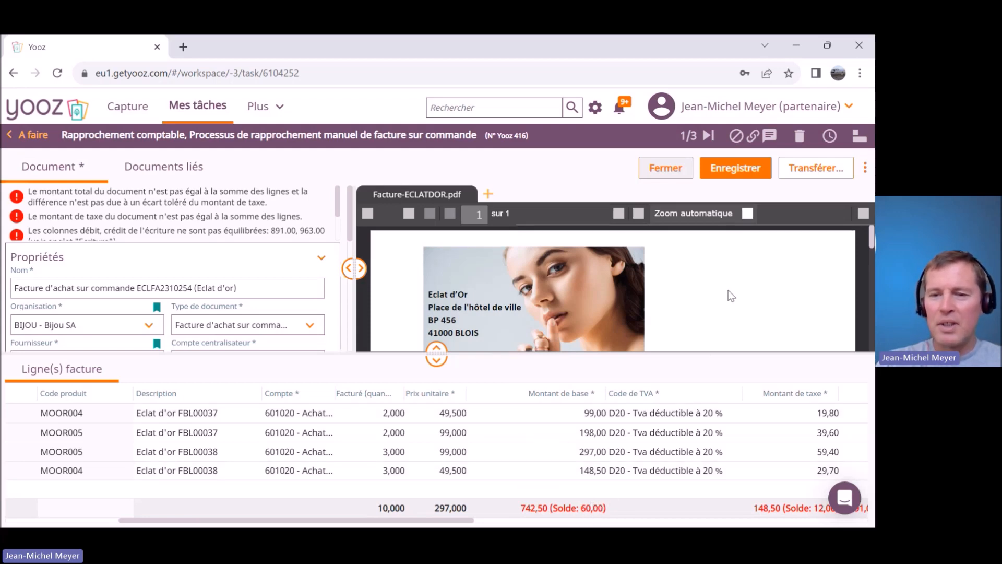
scroll(729, 295, down, 5)
scroll(726, 295, up, 1)
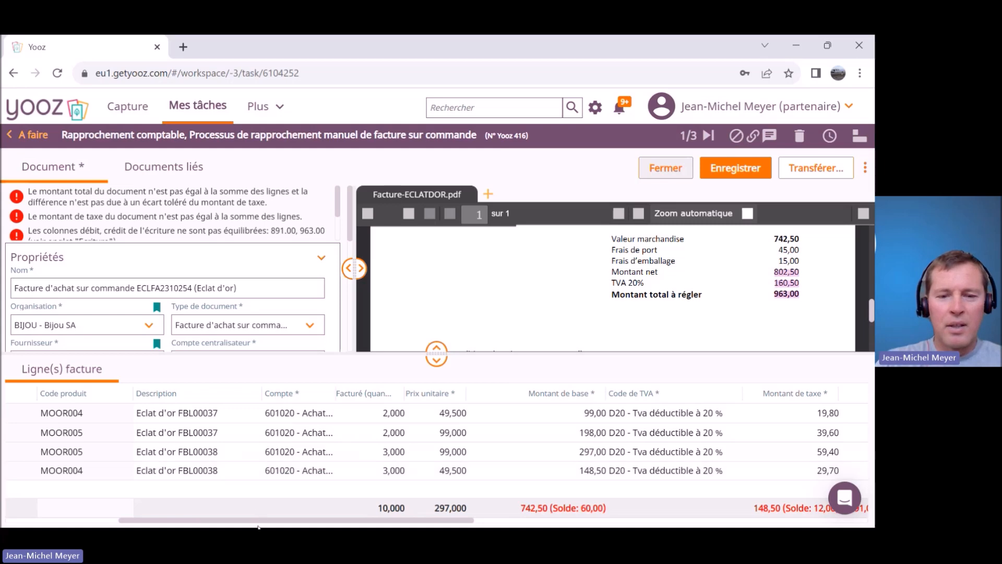
Step: Add an invoice line below the last ECLBL23-0015 line with the article ZPORT/Ach. FR for shipping costs
drag(207, 524, 96, 517)
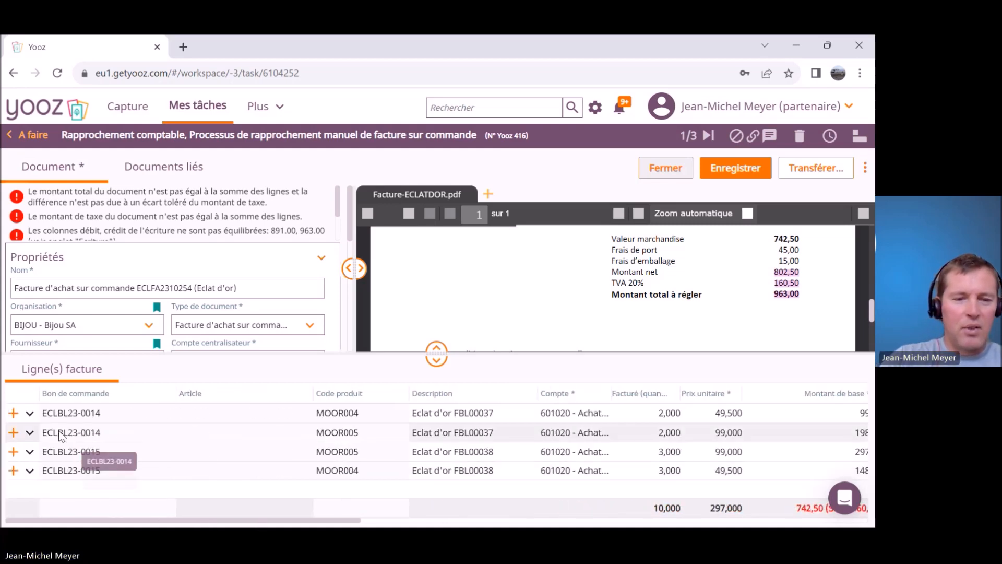
click(13, 472)
click(214, 489)
click(214, 490)
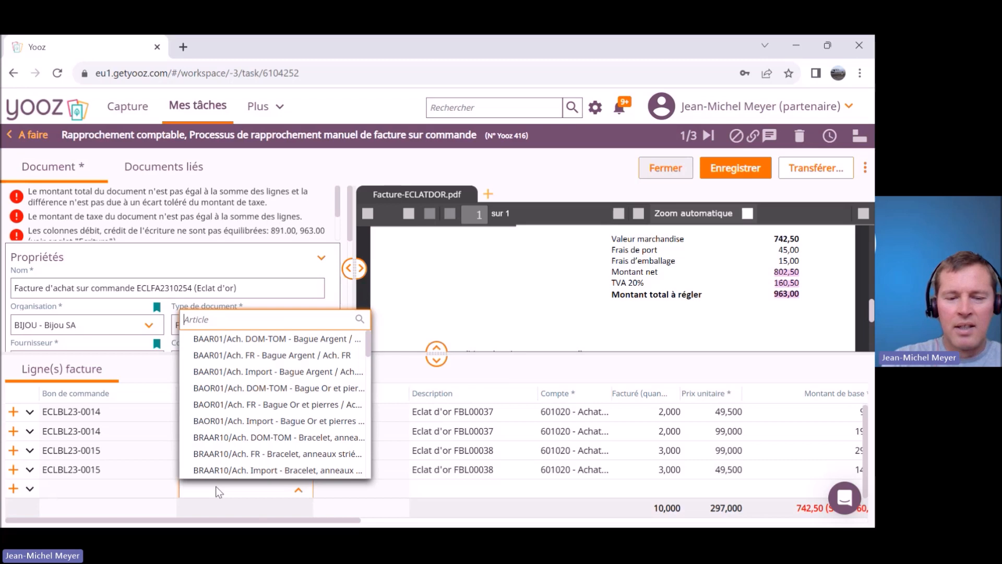
text(ZPO)
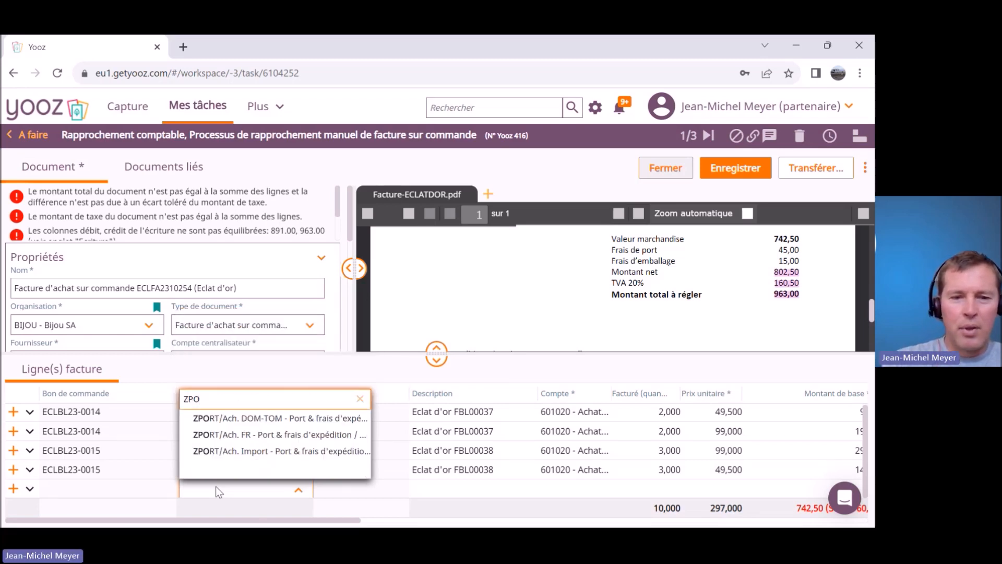
click(249, 436)
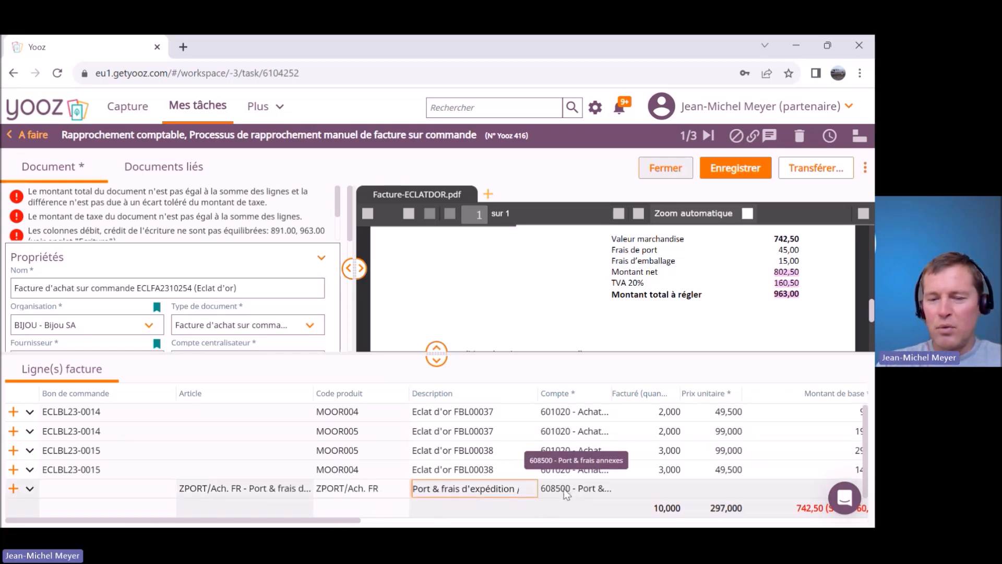
Step: Set the ZPORT/Ach. FR line's invoiced quantity to 1 and unit price to 60, then check the line totals
drag(359, 520, 489, 523)
click(359, 492)
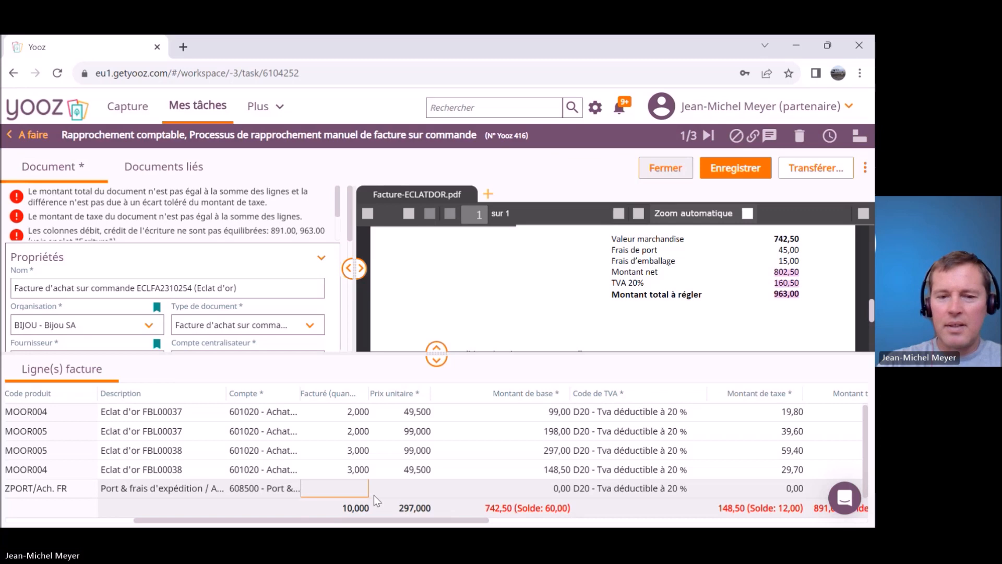
text(1)
key(Tab)
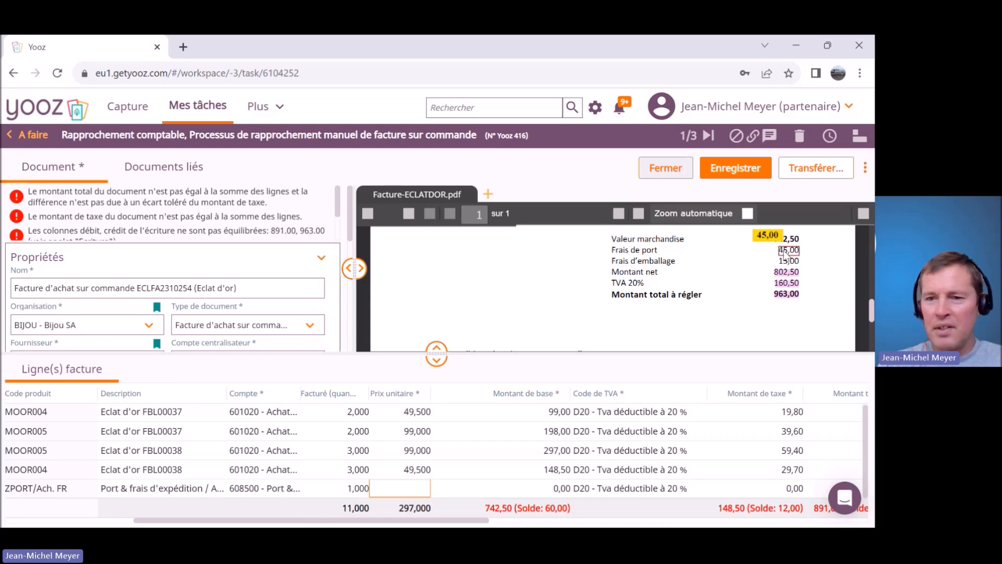
drag(806, 246, 773, 268)
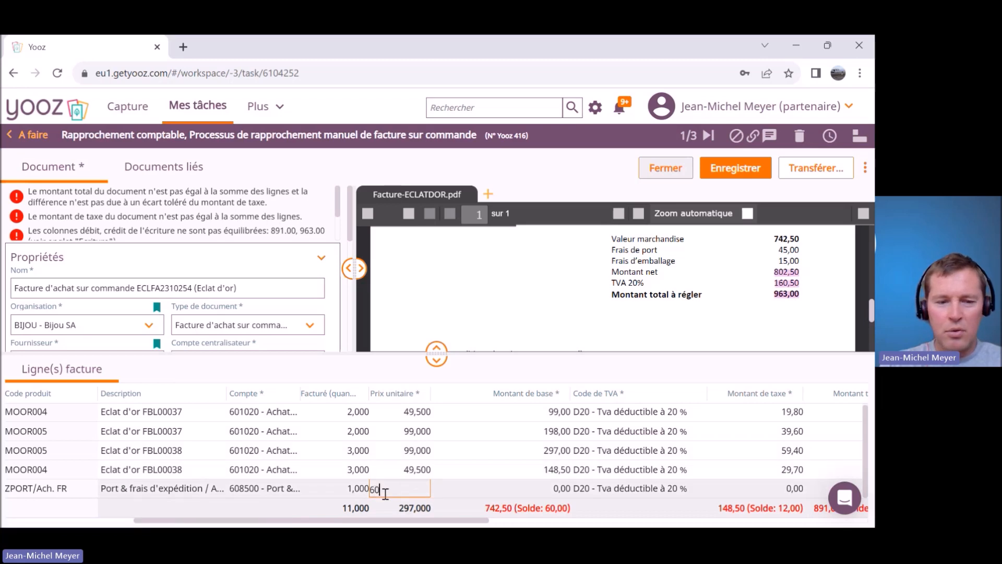
key(Tab)
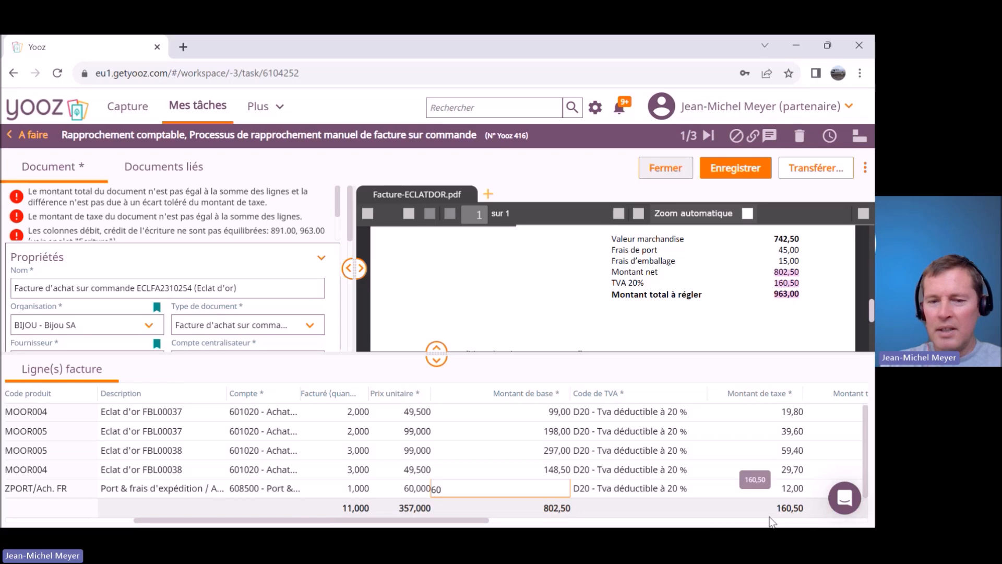
key(Tab)
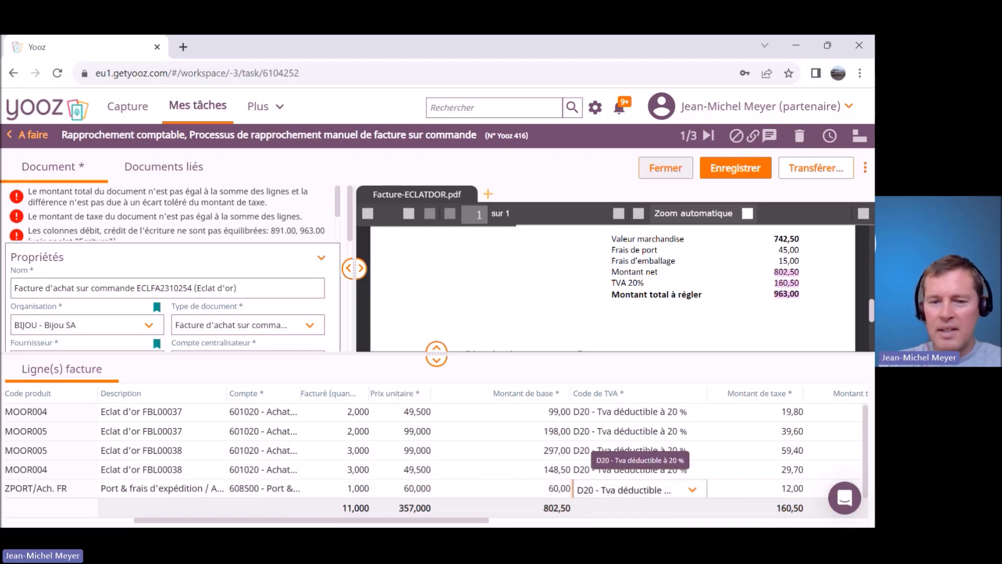
mouse_move(469, 526)
mouse_down()
mouse_move(620, 527)
mouse_move(467, 521)
mouse_up()
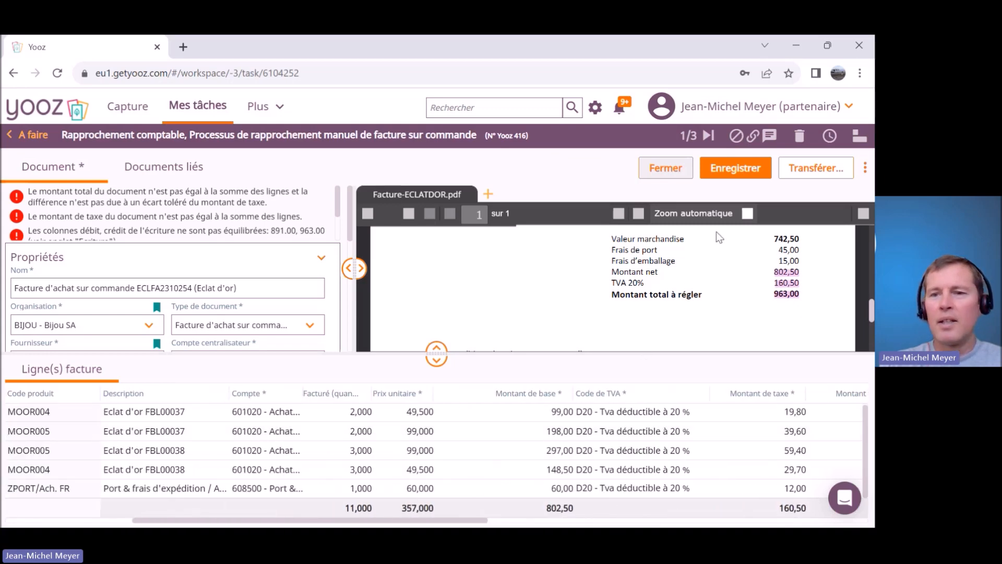
Step: Save the reconciled invoice, confirm sending it to Responsable Informatique for validation, and close the following invoice
click(741, 174)
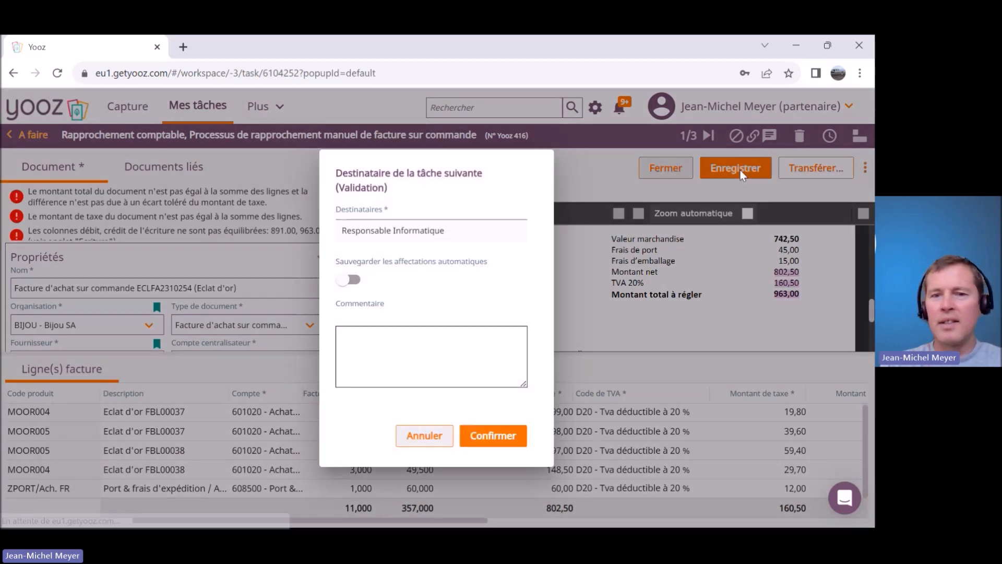
click(493, 435)
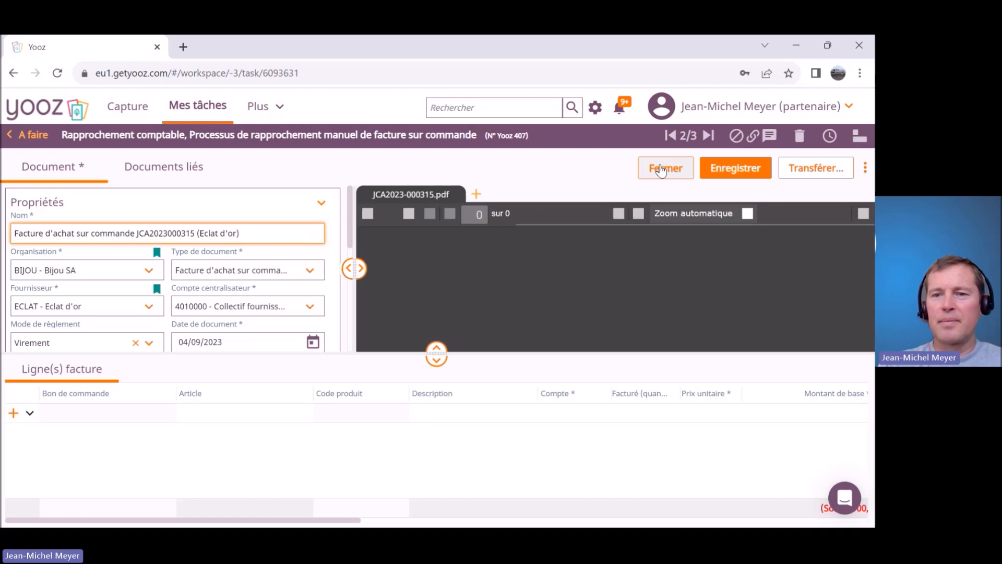
click(666, 172)
Step: Run a complete Sage 100 / Yooz synchronisation of the BIJOU folder with the Sage 100 Yooz Interface on the Sage server
key(alt+Tab)
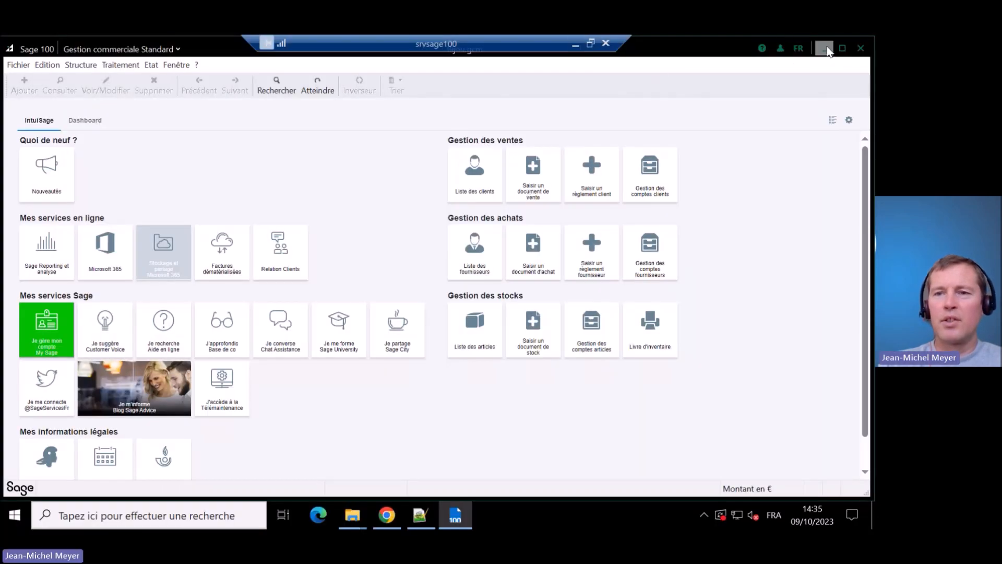
click(827, 50)
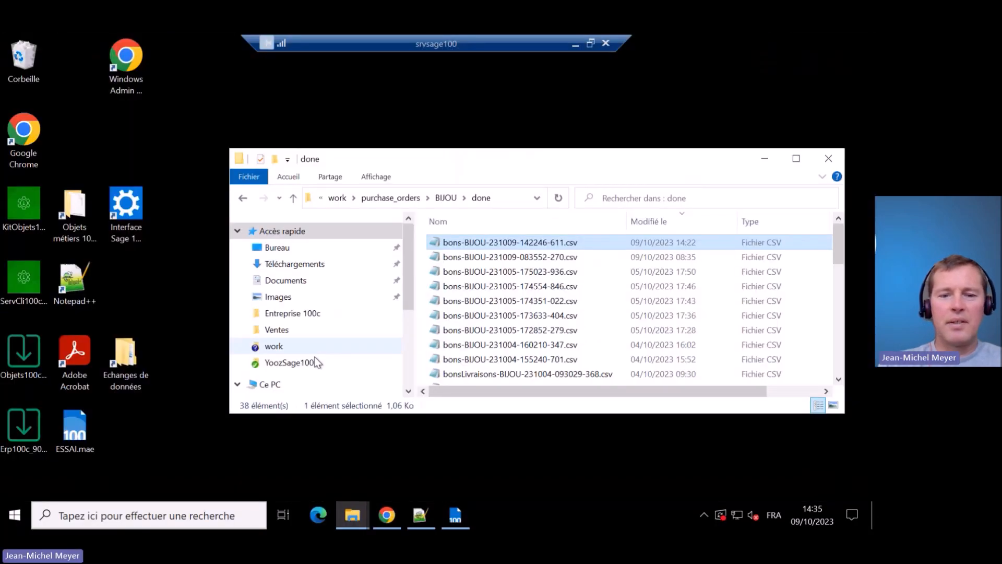
double_click(140, 198)
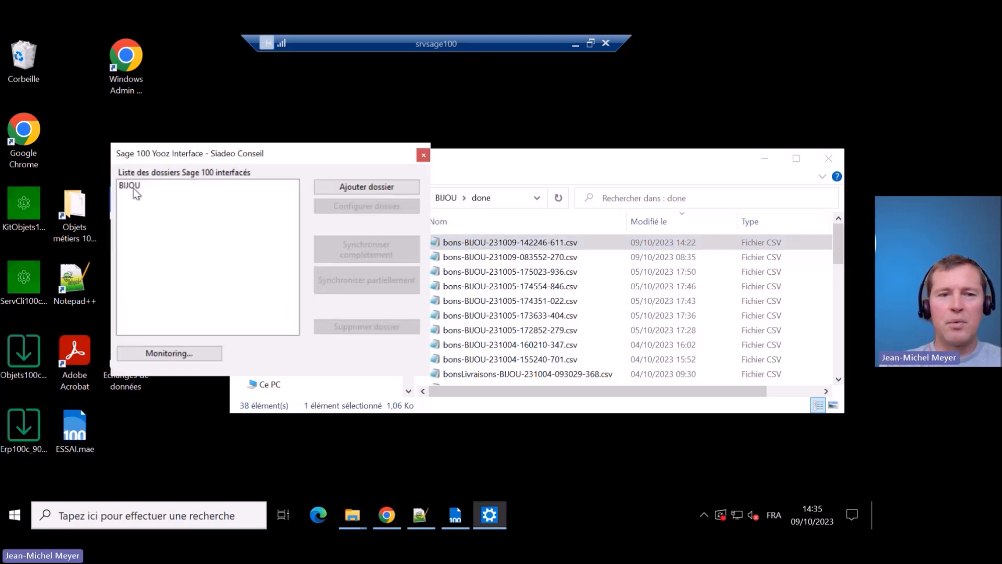
click(133, 189)
click(359, 252)
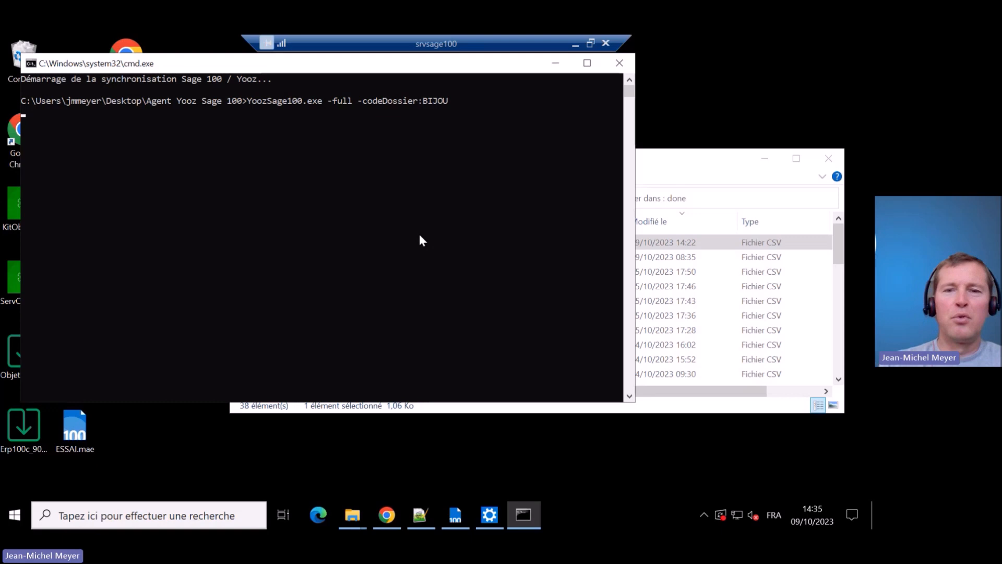
click(620, 64)
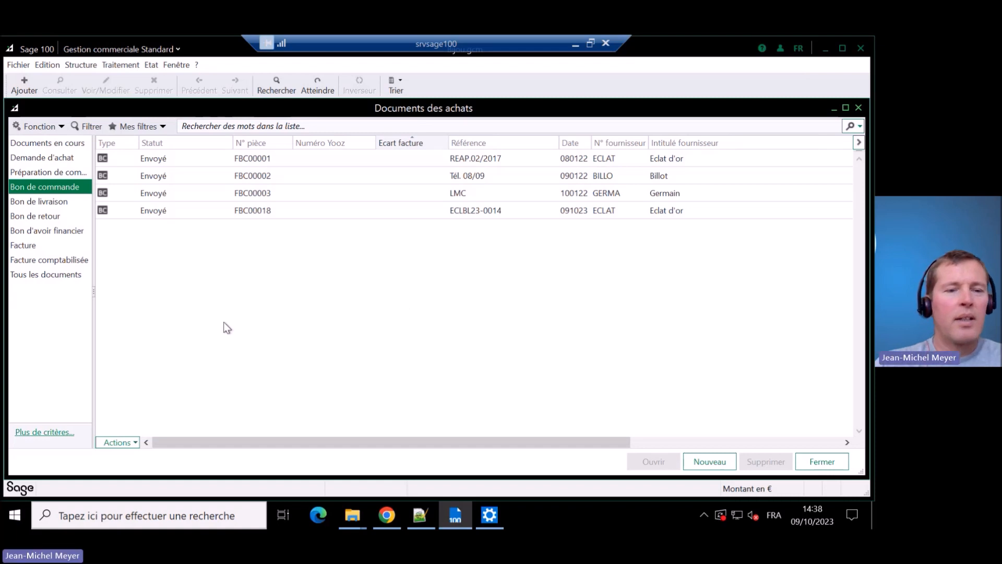
Step: Open invoice ECLFA2310254 from the Sage 100 purchase invoices and examine its line quantities, discounts, net prices and ZPORT shipping line
click(20, 249)
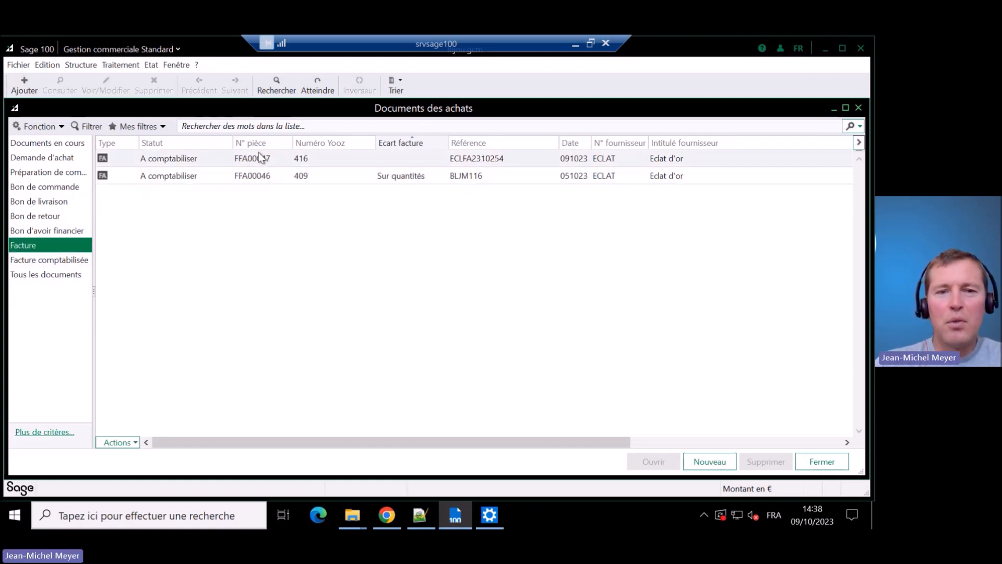
click(282, 158)
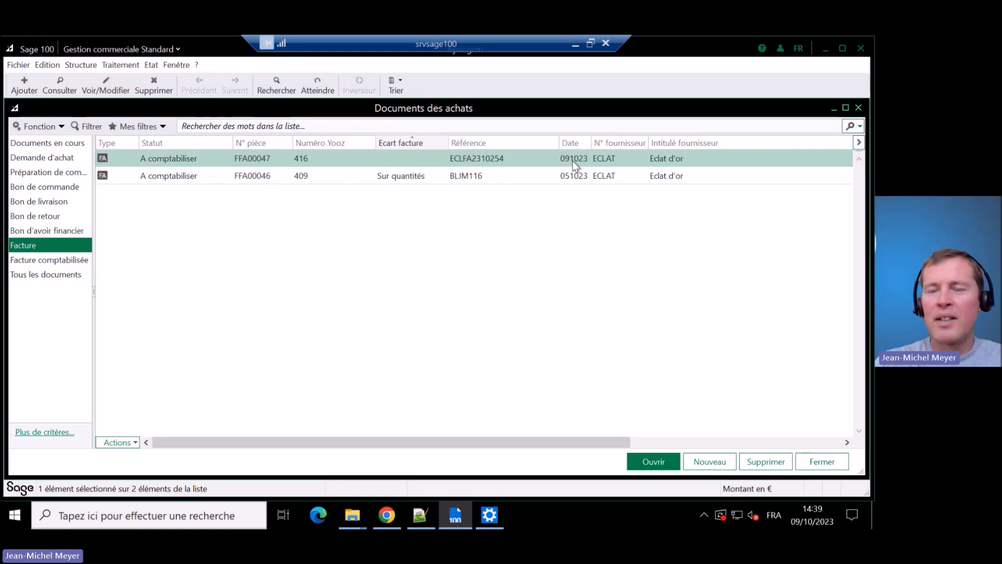
double_click(319, 158)
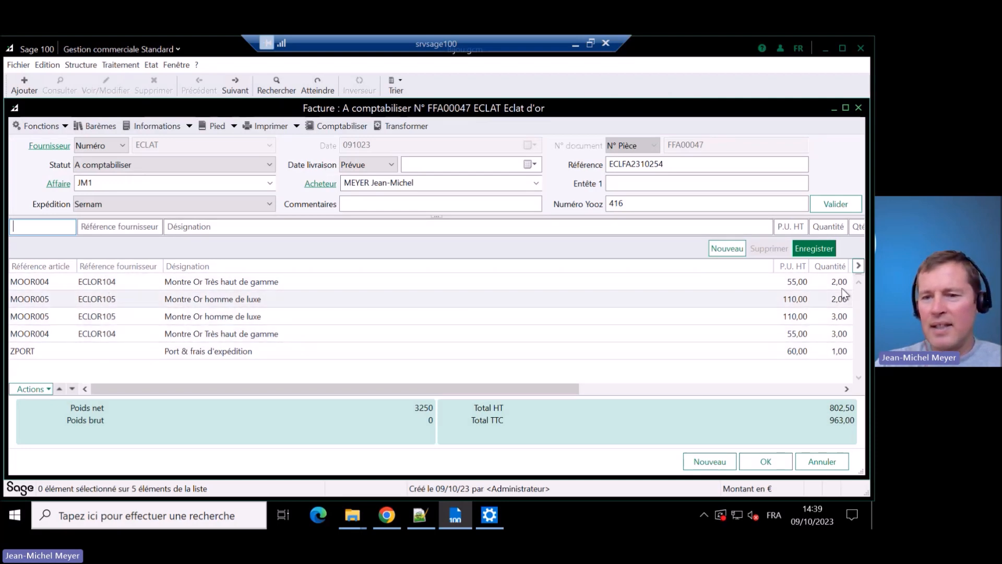
drag(636, 390, 771, 360)
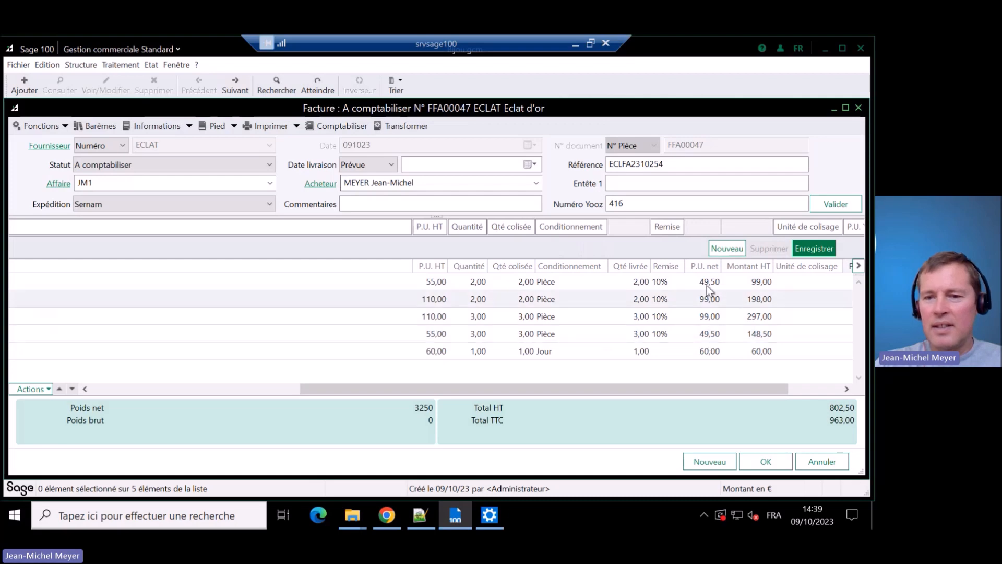
drag(720, 393, 463, 393)
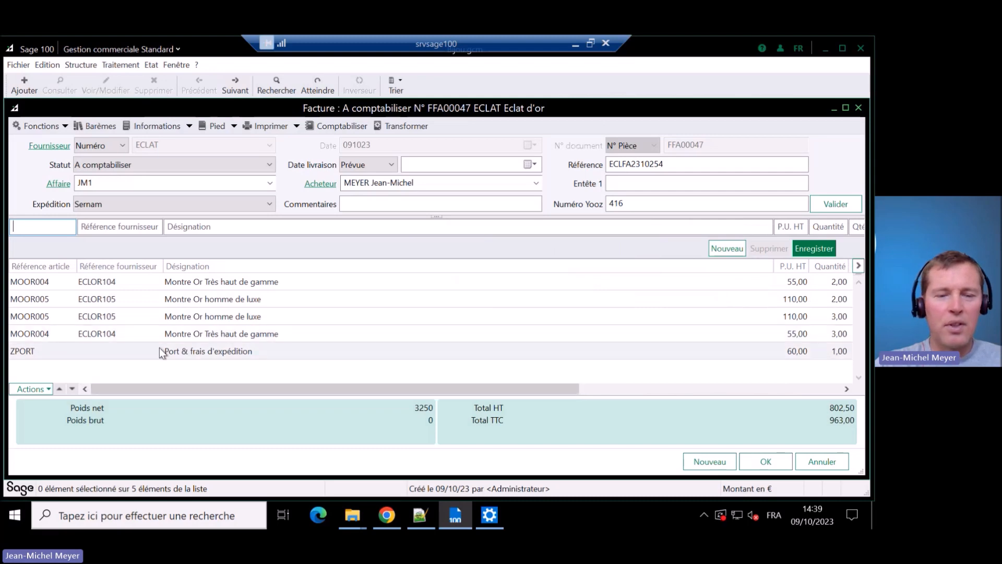
drag(270, 390, 529, 414)
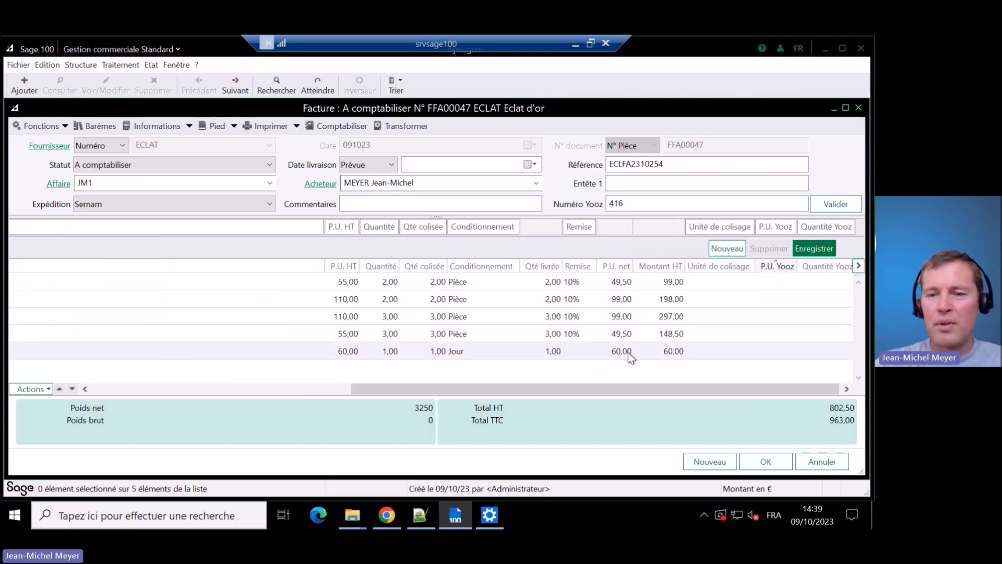
drag(615, 387, 356, 388)
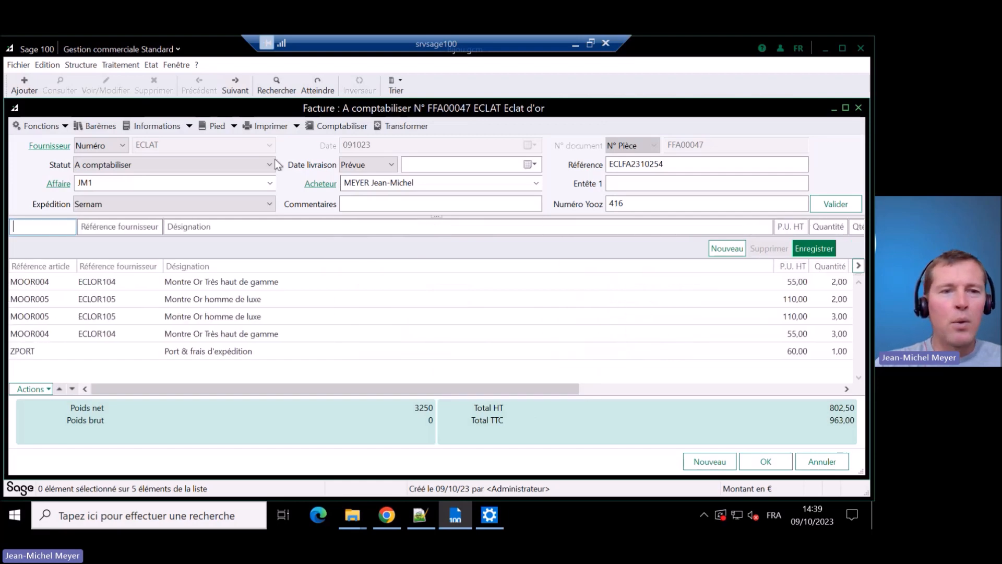
Step: View the invoice's line history to check which order and delivery notes it comes from, and close it
click(189, 126)
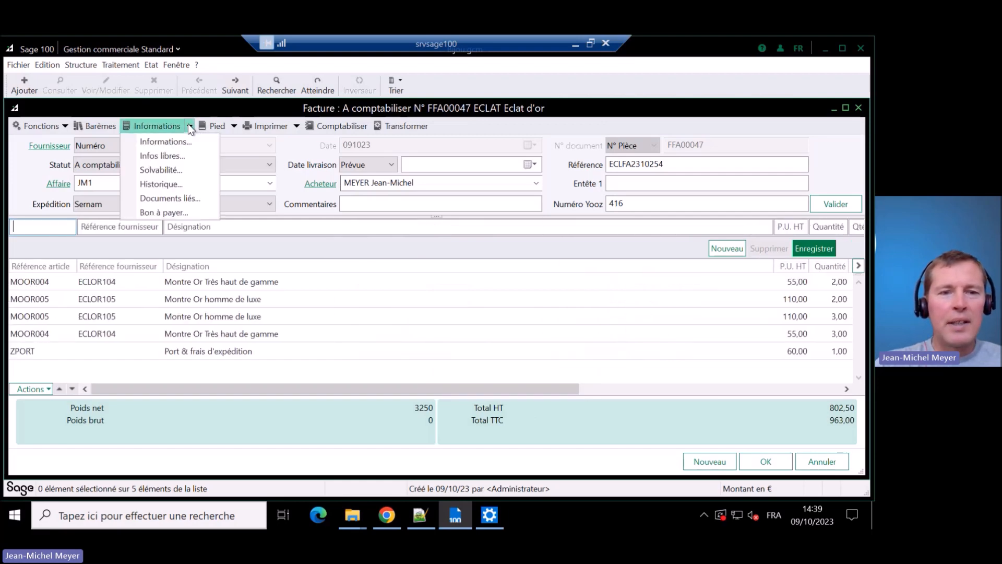
click(146, 186)
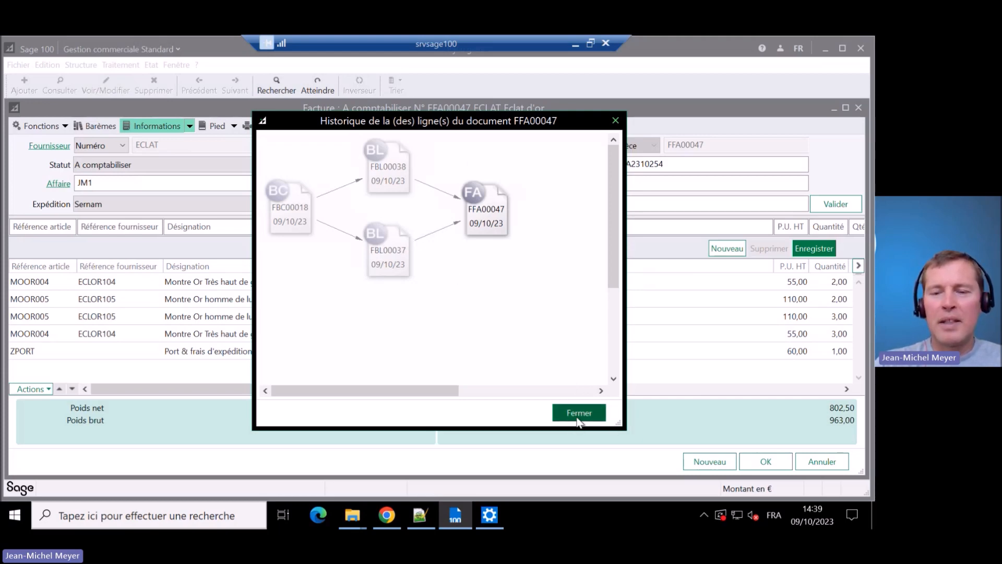
click(578, 413)
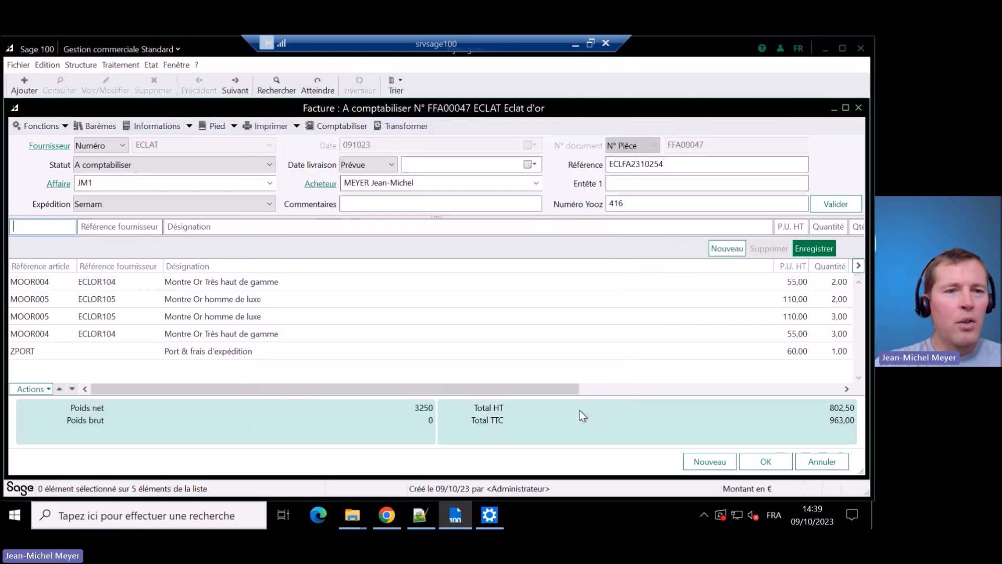
Step: Open the invoice's Yooz document through the Yooz external program, compare its PDF totals with the invoice lines, and close it
click(67, 125)
mouse_move(68, 439)
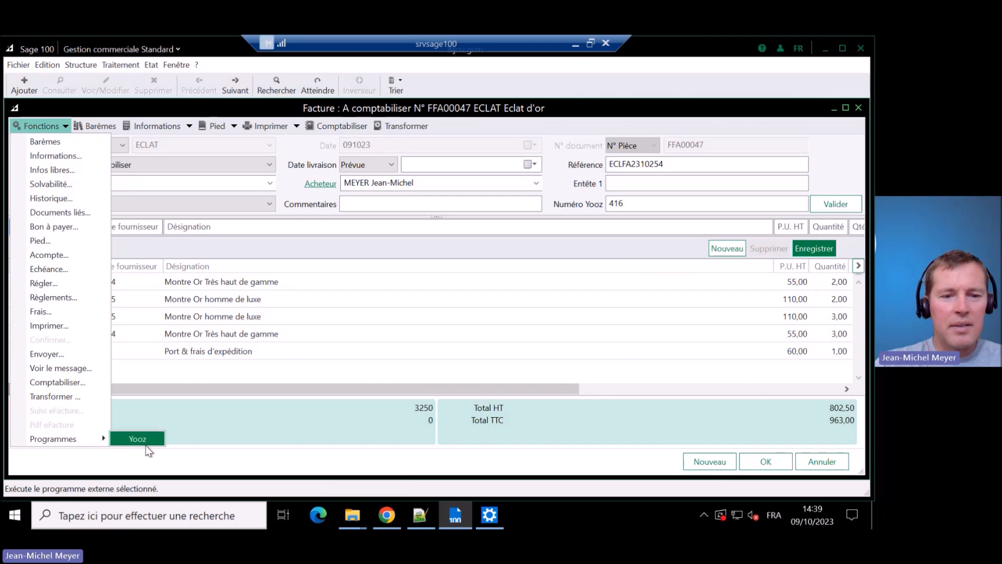
click(139, 439)
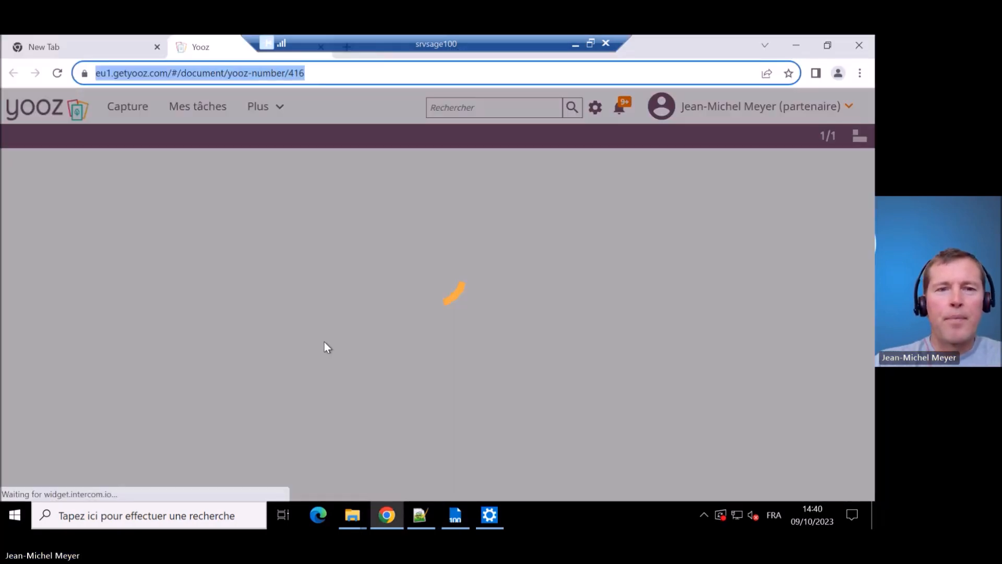
scroll(699, 310, down, 2)
scroll(699, 311, down, 5)
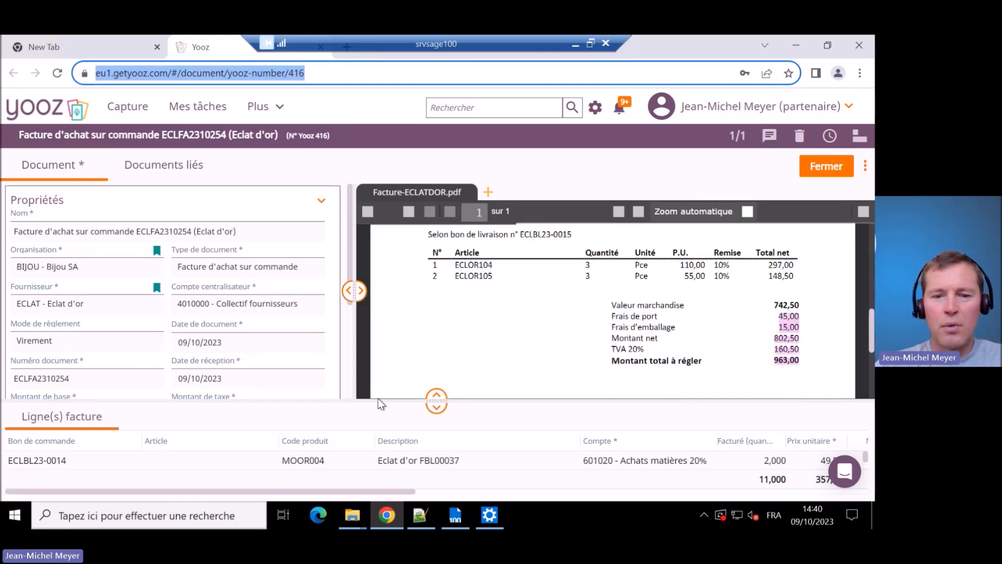
drag(379, 399, 380, 337)
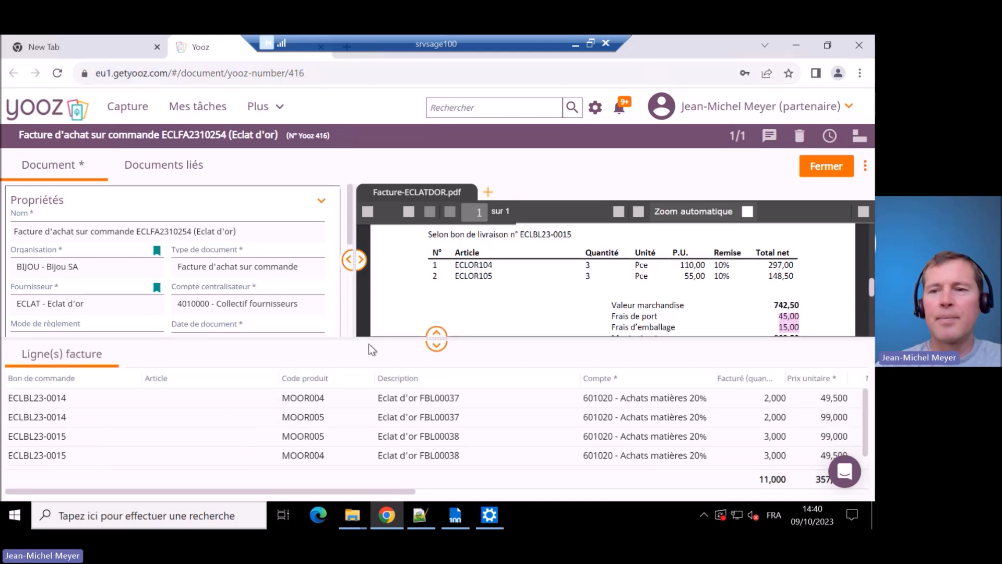
click(823, 167)
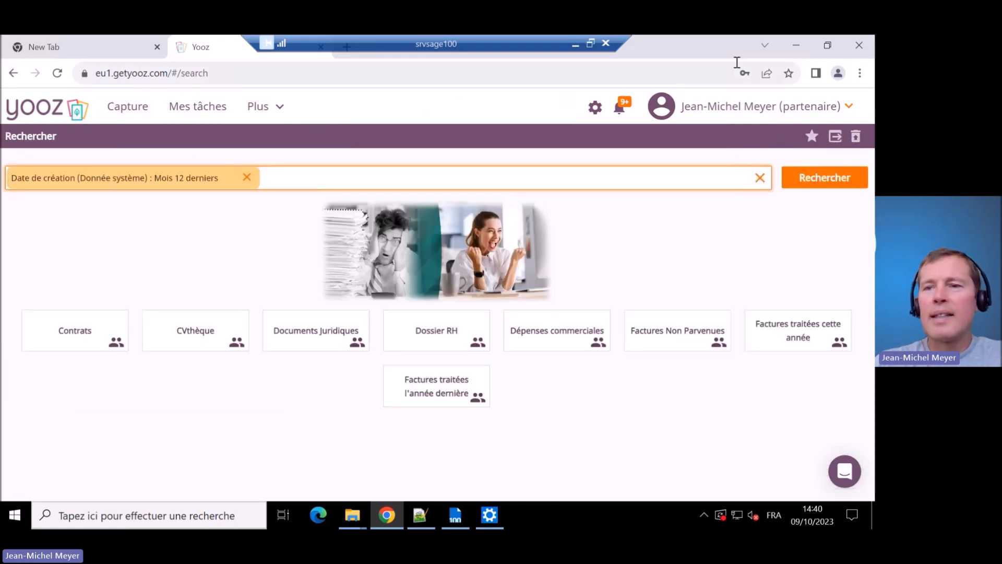
Step: Return to invoice ECLFA2310254 in Sage 100 and look over its line prices and quantities
click(794, 46)
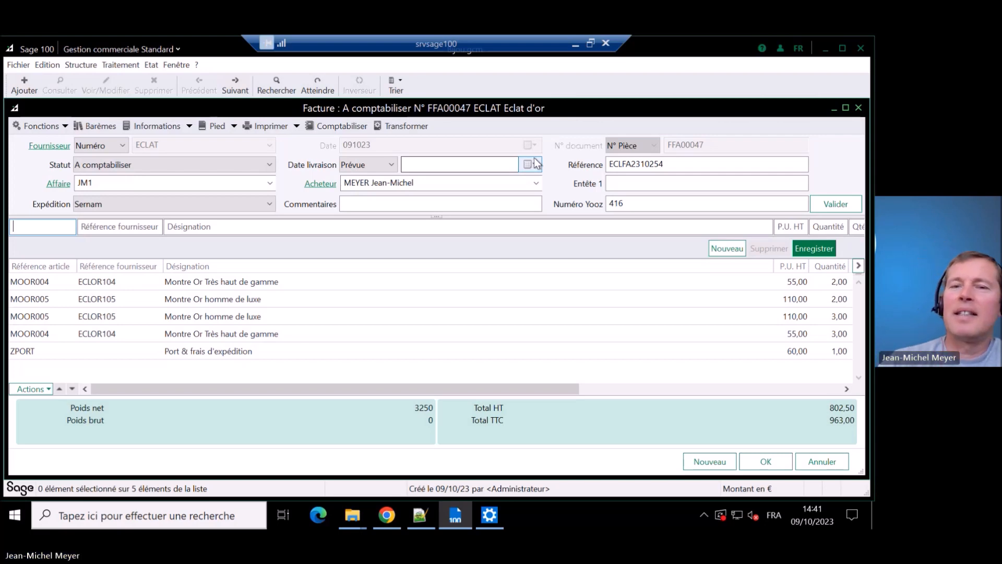
mouse_move(638, 522)
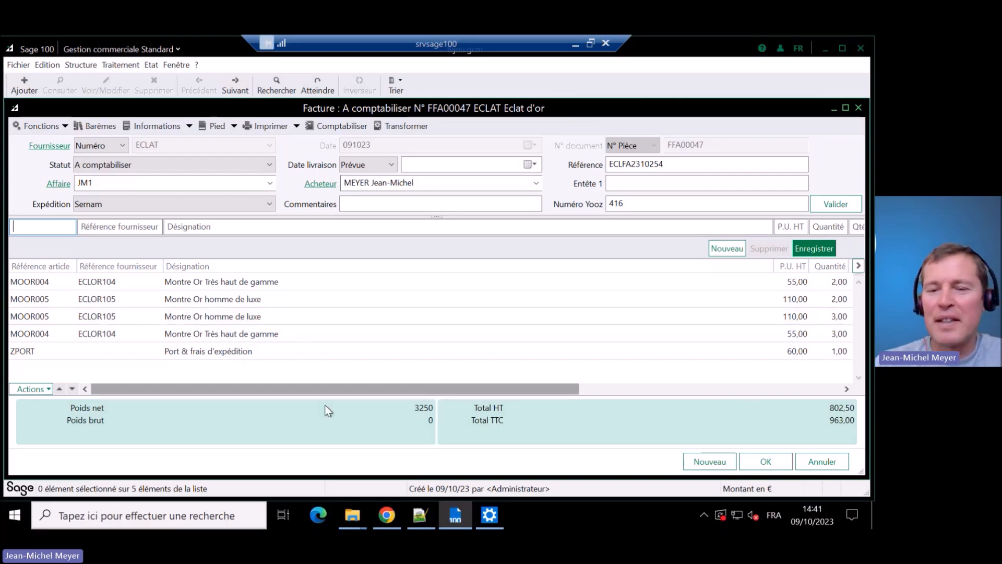
drag(271, 389, 328, 388)
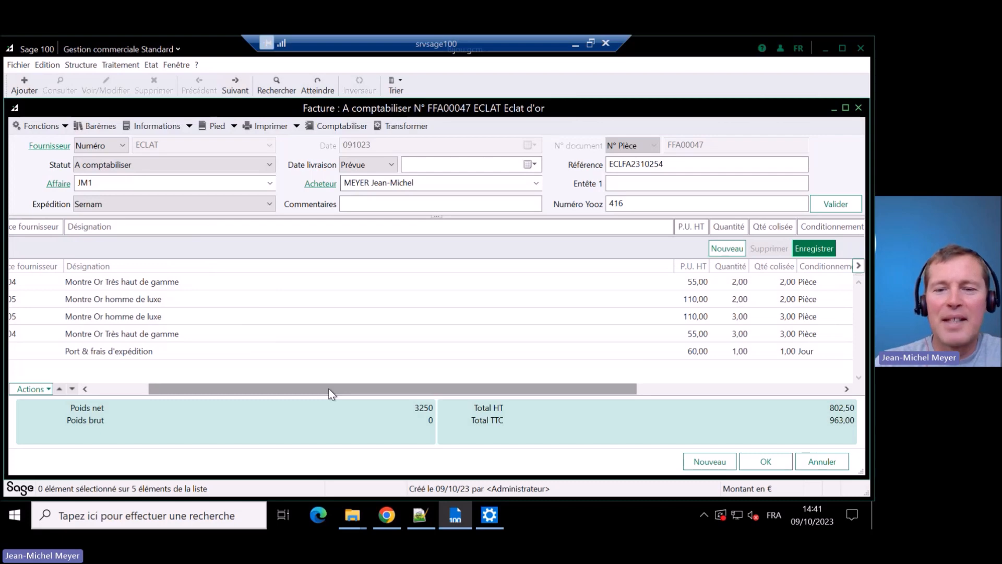